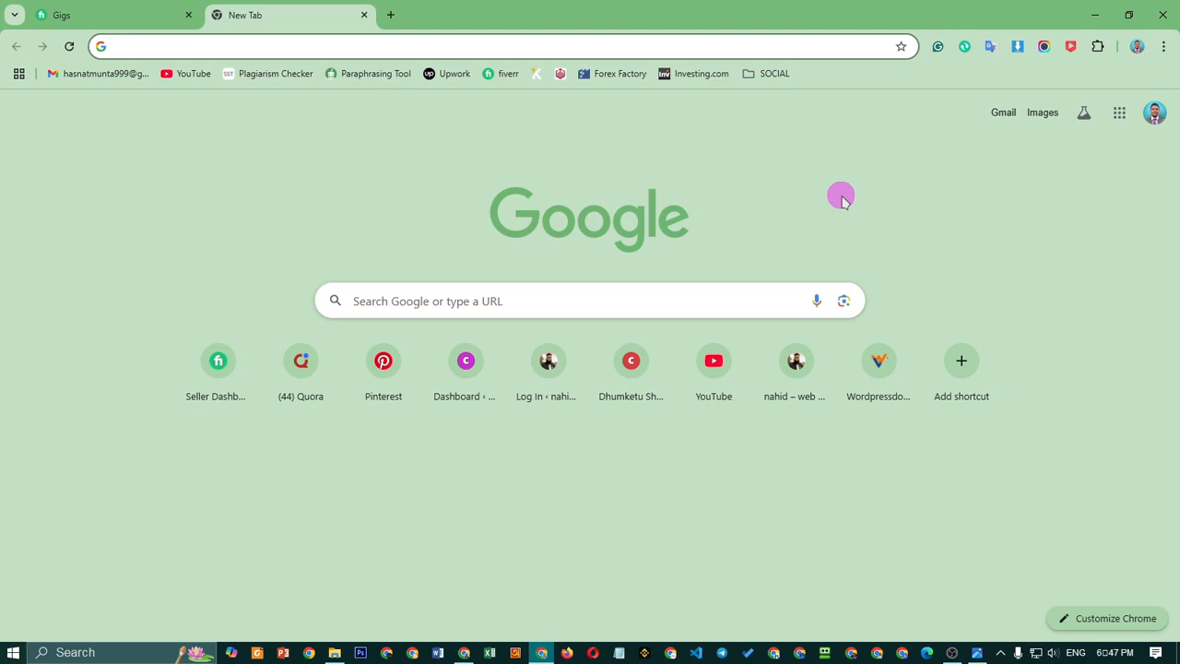
Enter class03.chiroosteopathybd.com/wp-admin in the new tab's address bar without the suggested trailing slash
{"action": "type", "text": "class03.chiroosteopathybd.com/wp-admin/"}
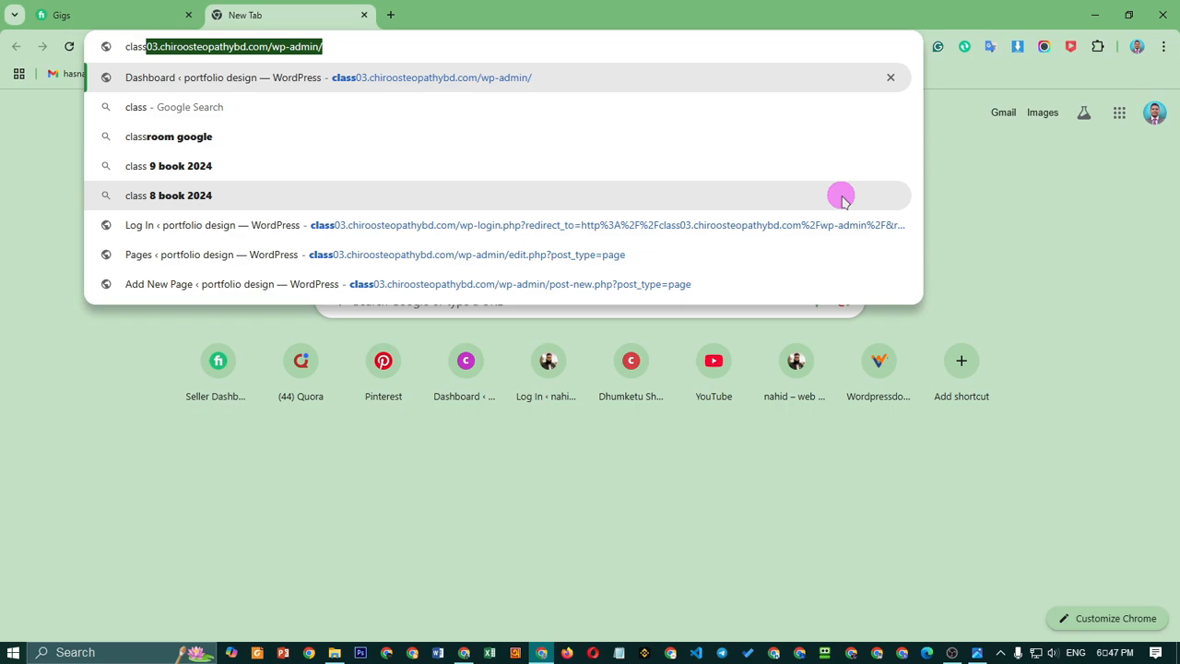
{"action": "key", "text": "Right"}
{"action": "key", "text": "BackSpace"}
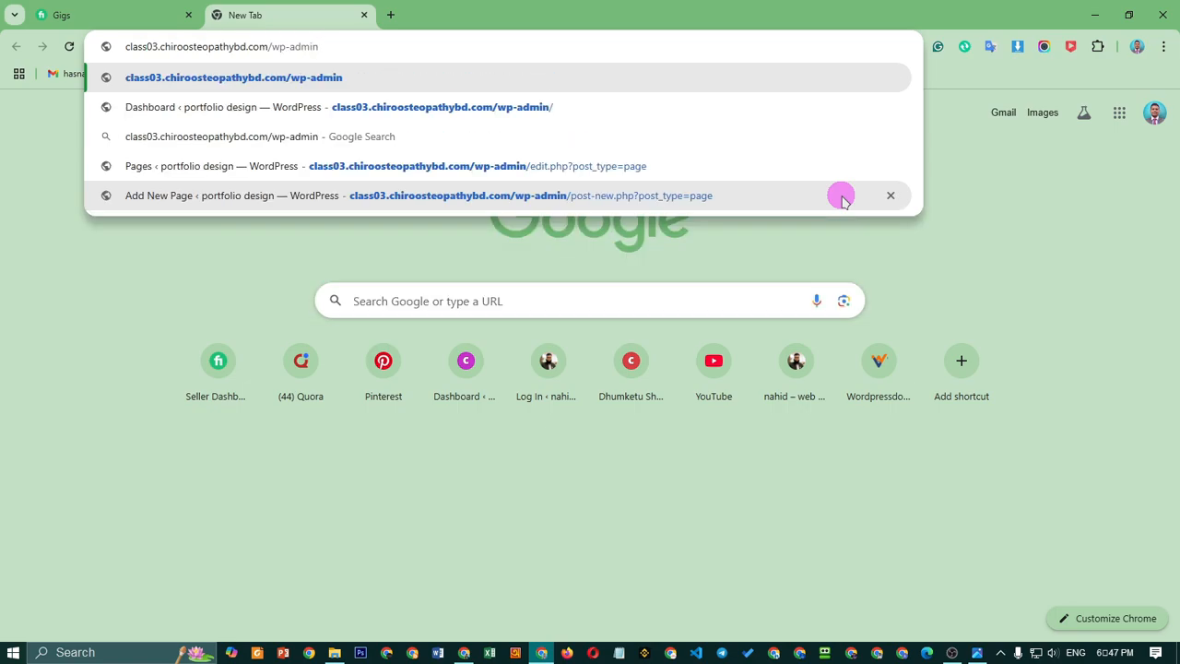
{"action": "key", "text": "BackSpace"}
{"action": "key", "text": "BackSpace"}
{"action": "key", "text": "BackSpace"}
{"action": "key", "text": "BackSpace"}
{"action": "key", "text": "BackSpace"}
{"action": "key", "text": "BackSpace"}
{"action": "key", "text": "BackSpace"}
{"action": "key", "text": "BackSpace"}
{"action": "key", "text": "BackSpace"}
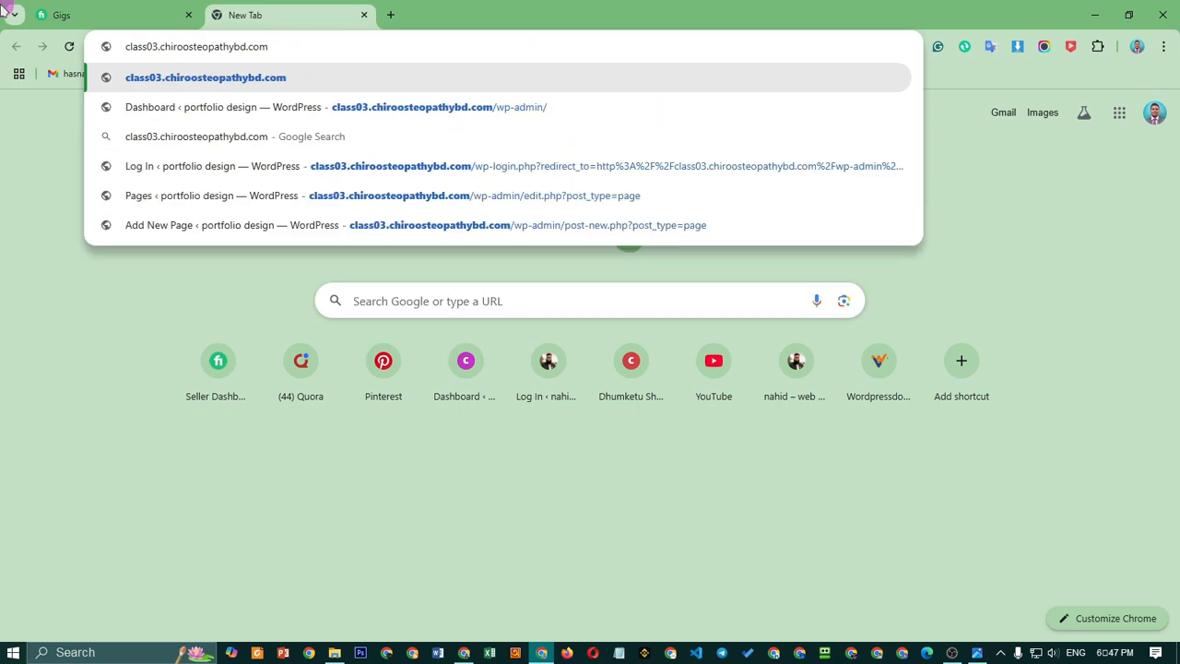
{"action": "left_click_drag", "start_coordinate": [282, 47], "coordinate": [138, 46]}
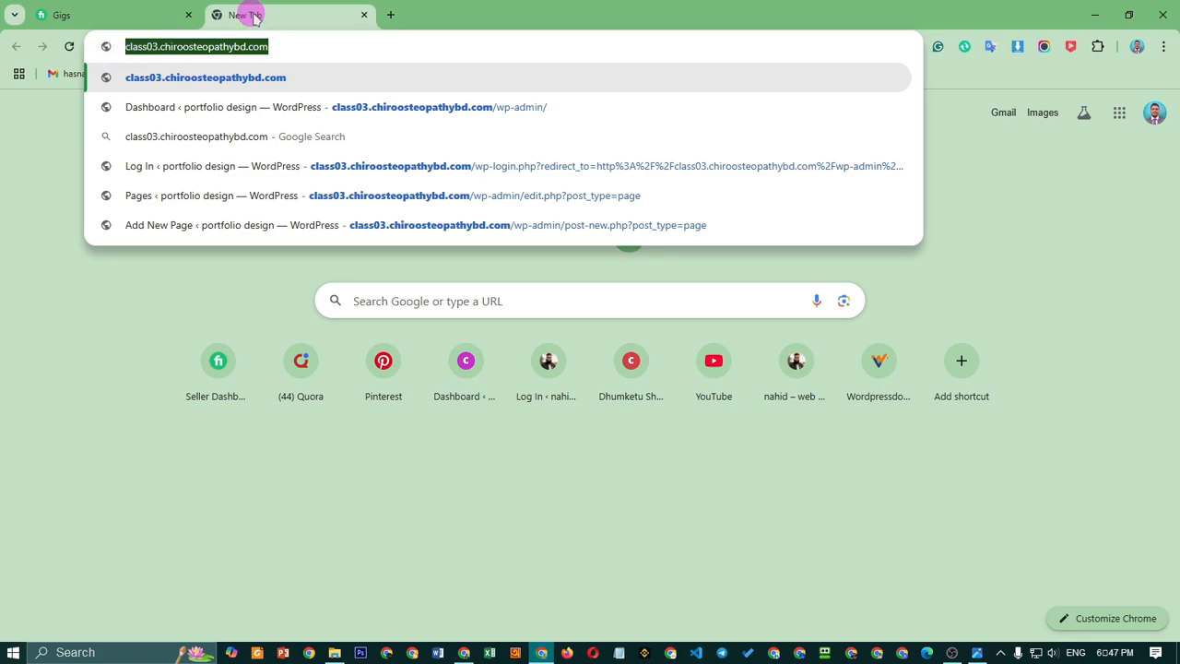
{"action": "left_click", "coordinate": [162, 49]}
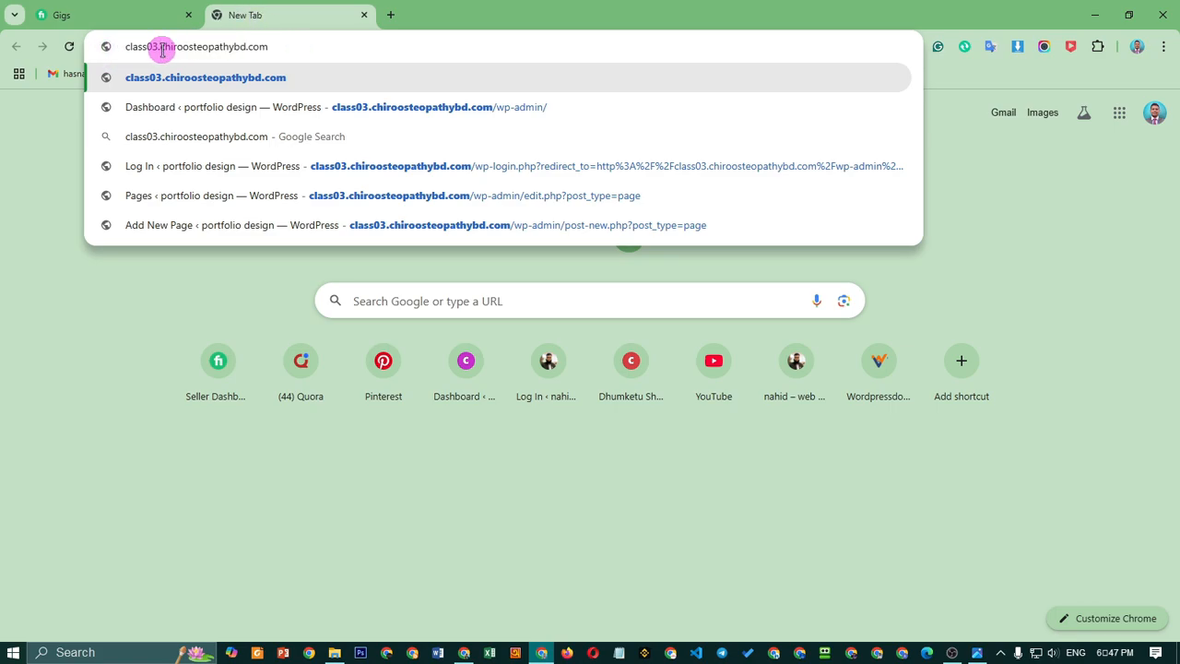
{"action": "left_click_drag", "start_coordinate": [159, 47], "coordinate": [271, 35]}
{"action": "left_click", "coordinate": [132, 51]}
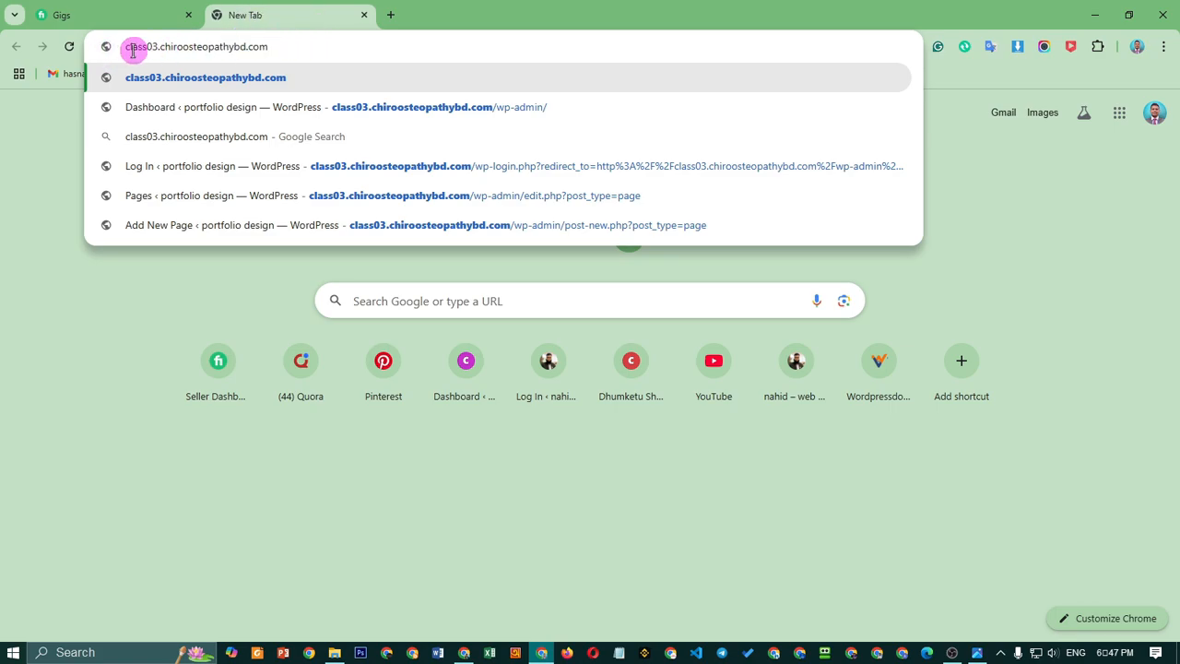
{"action": "left_click_drag", "start_coordinate": [156, 45], "coordinate": [117, 48]}
{"action": "left_click", "coordinate": [288, 47]}
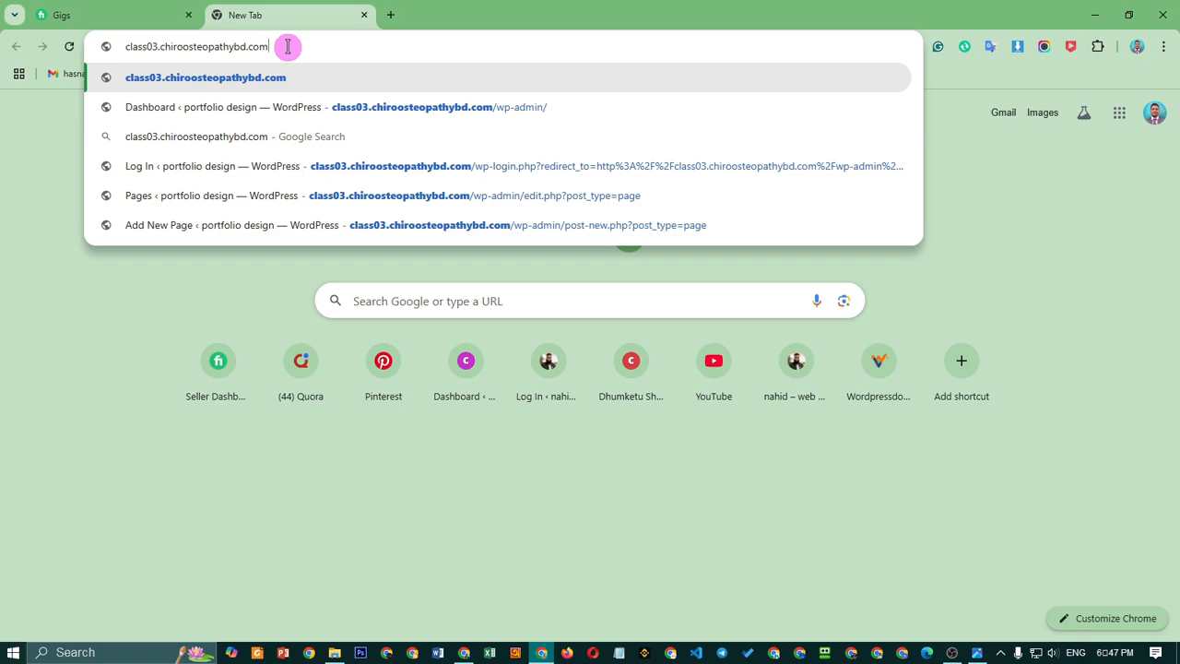
{"action": "type", "text": "/"}
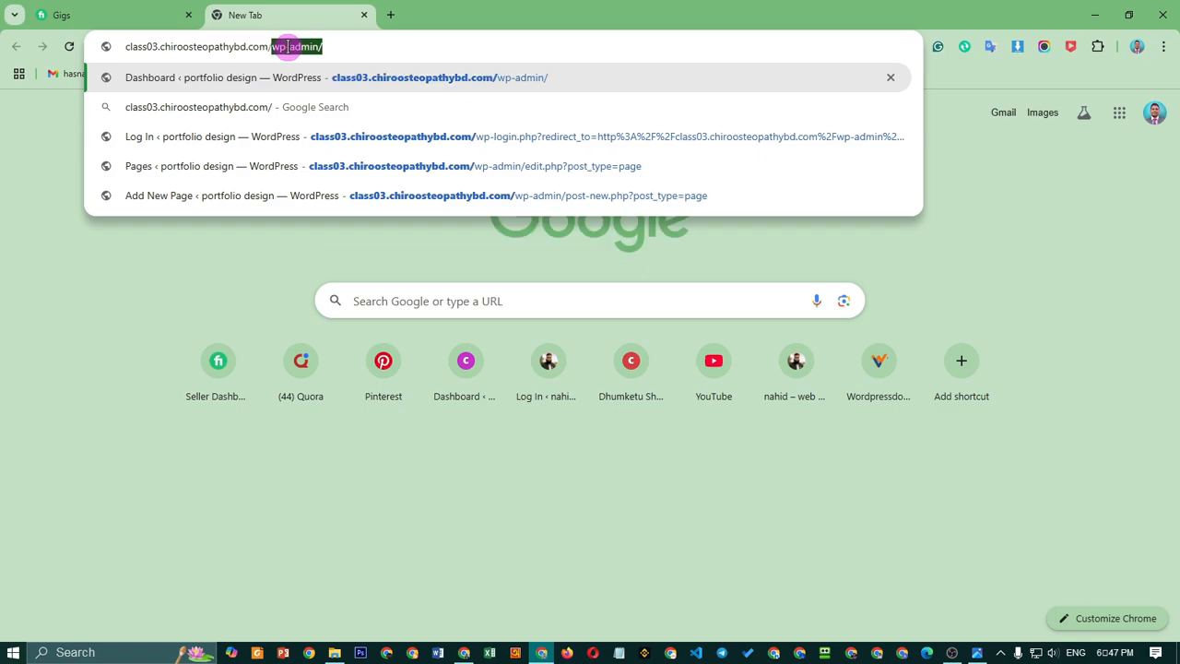
{"action": "type", "text": "w"}
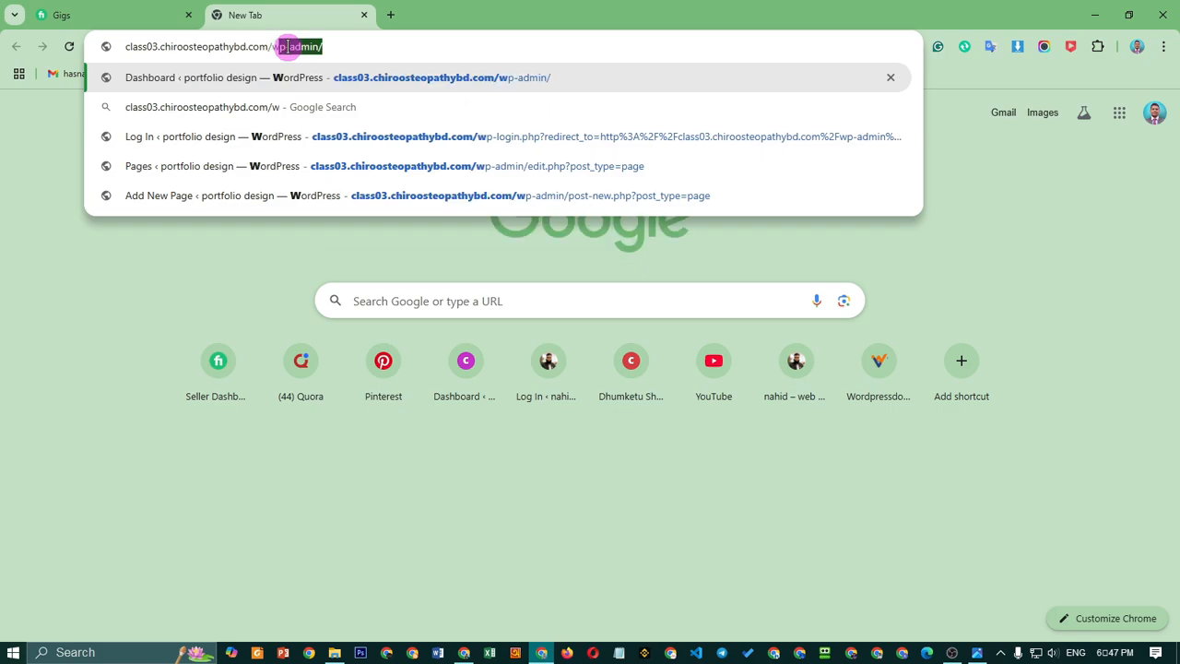
{"action": "type", "text": "p-"}
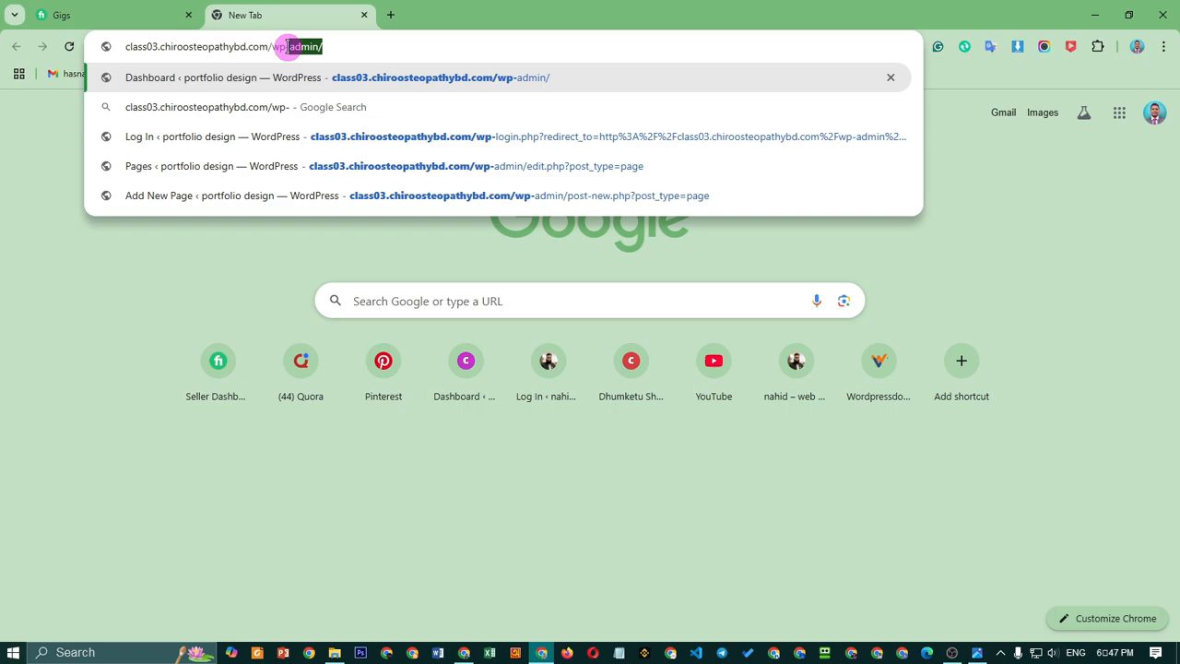
{"action": "type", "text": "admin"}
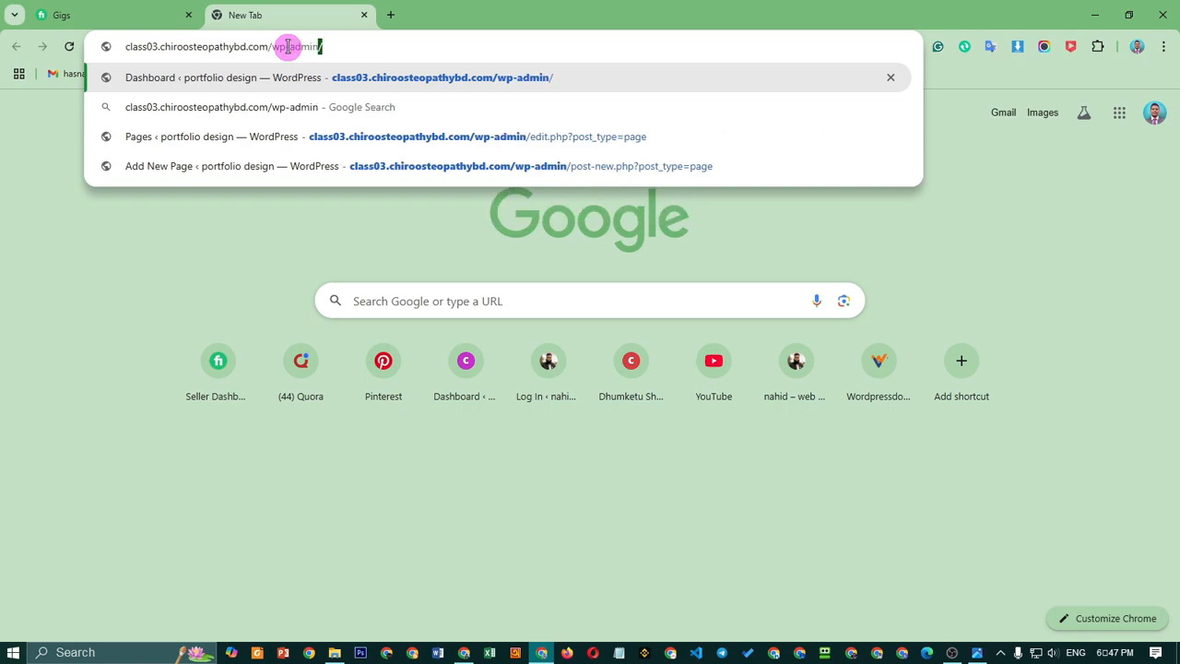
{"action": "key", "text": "Delete"}
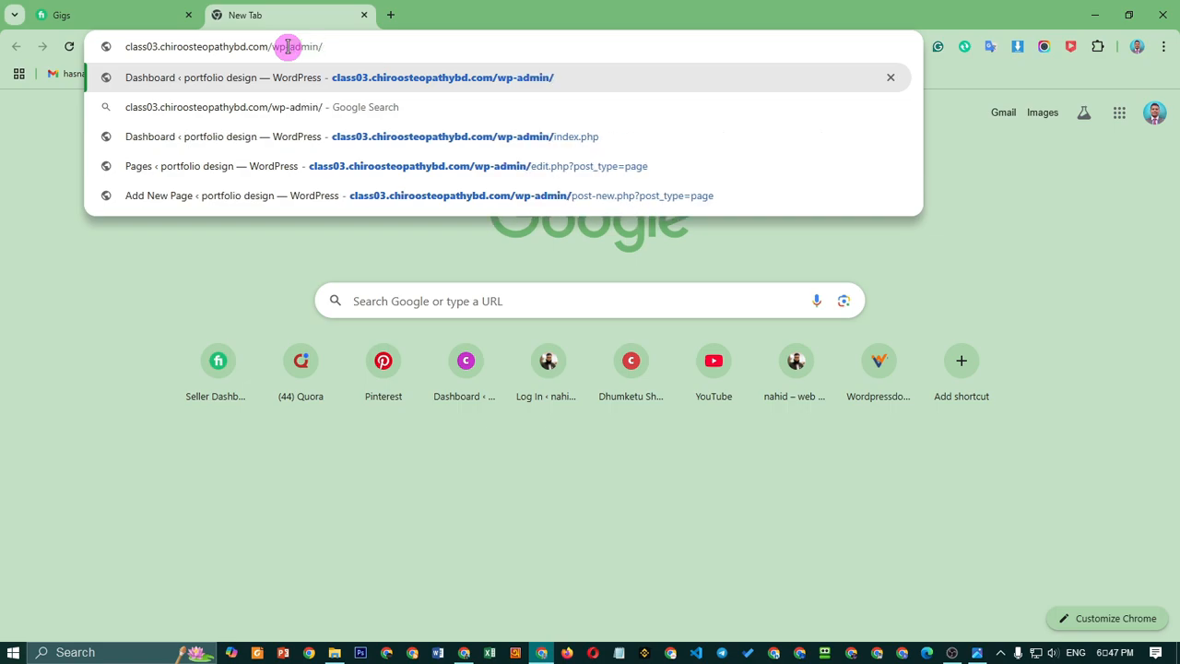
Load the wp-admin login page, submit the saved admin password, then retype the password after it is rejected
{"action": "key", "text": "Return"}
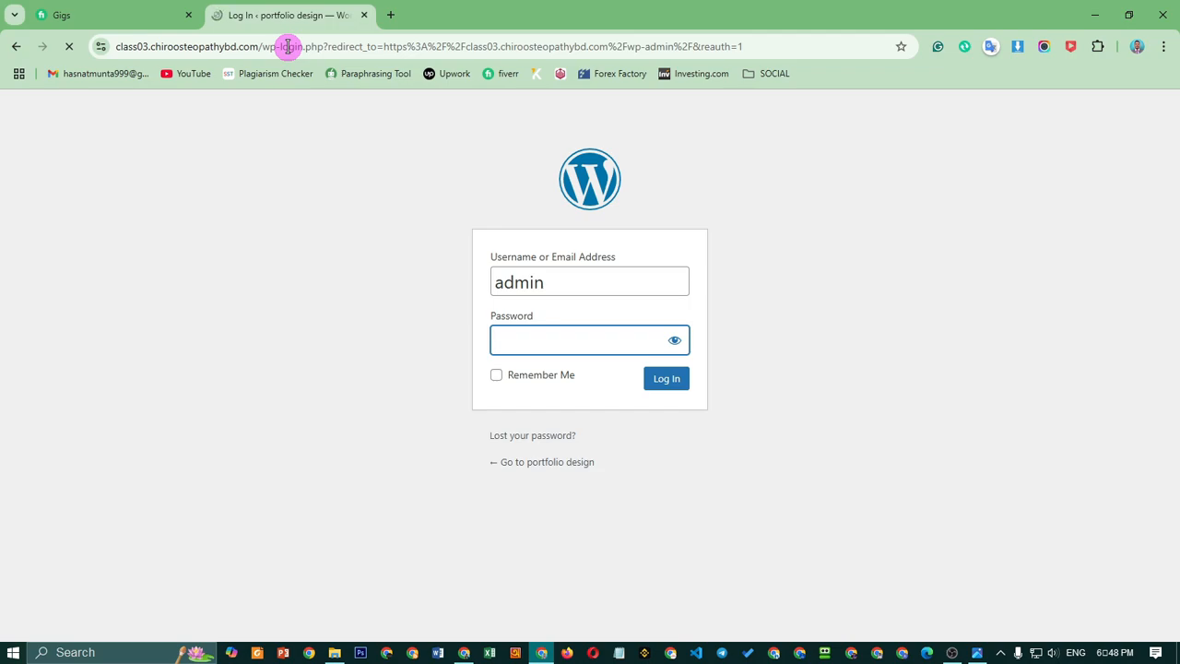
{"action": "left_click", "coordinate": [584, 279]}
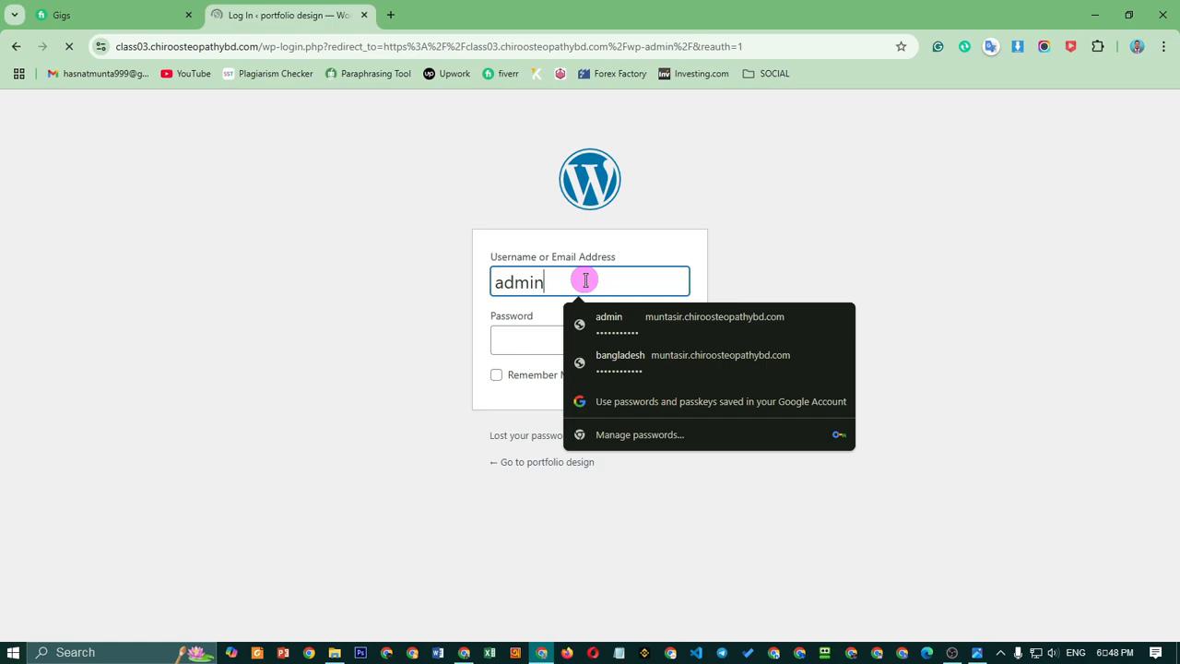
{"action": "left_click", "coordinate": [530, 339]}
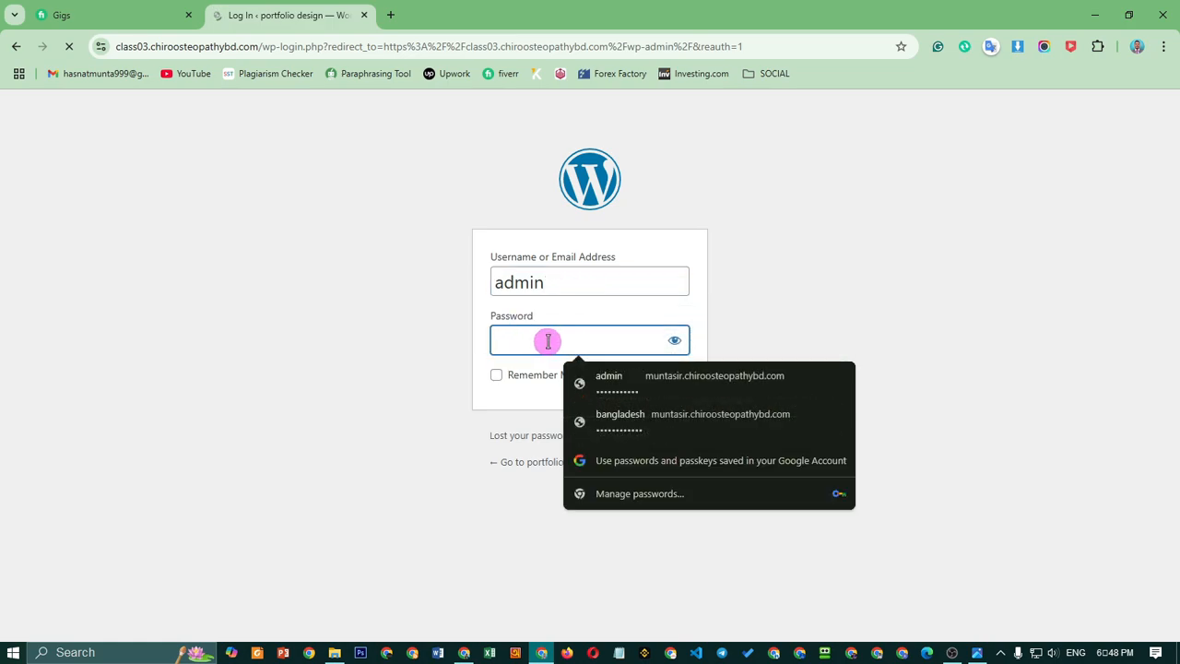
{"action": "left_click", "coordinate": [653, 392]}
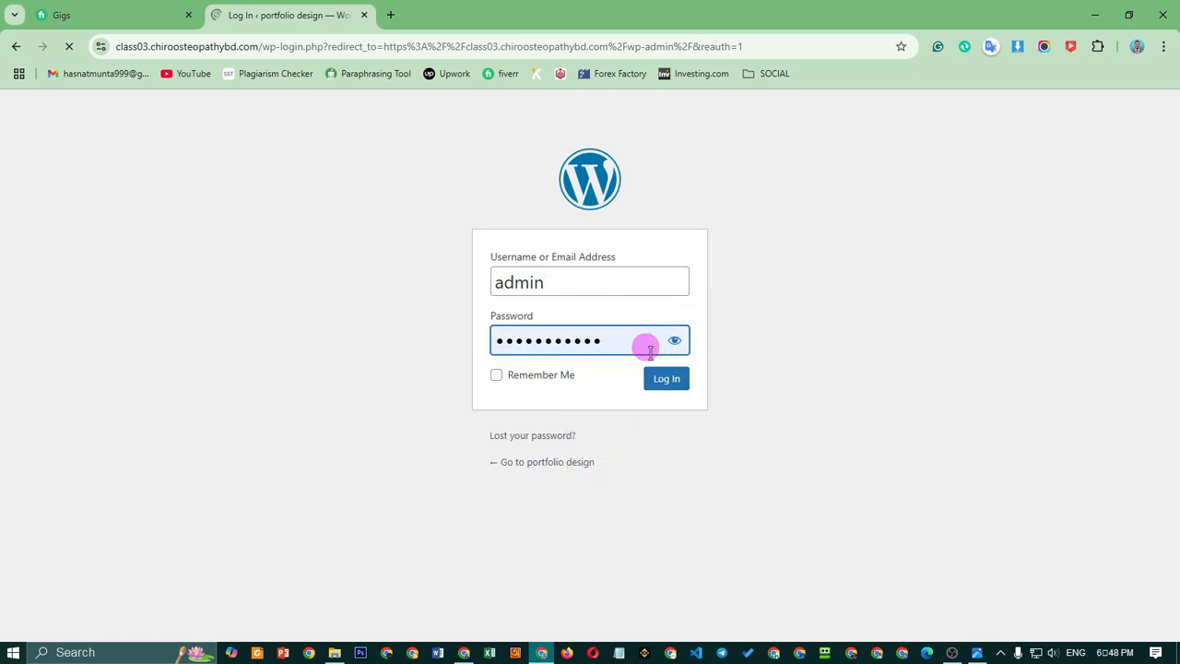
{"action": "left_click", "coordinate": [667, 380]}
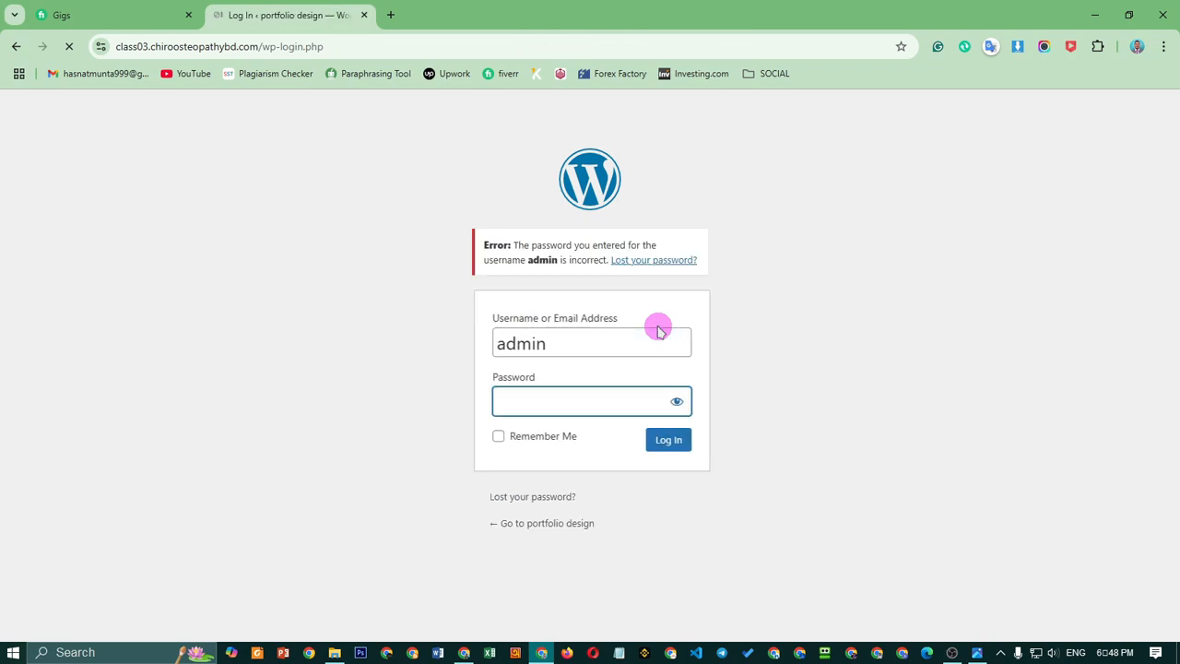
{"action": "left_click", "coordinate": [635, 405]}
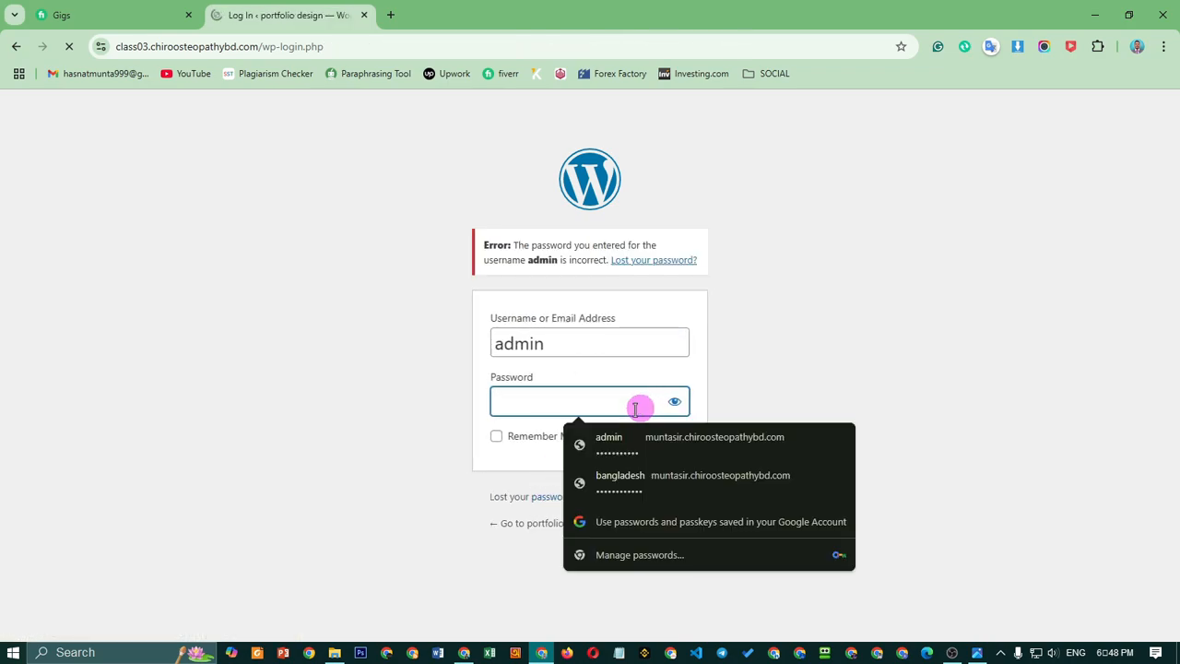
{"action": "type", "text": "123"}
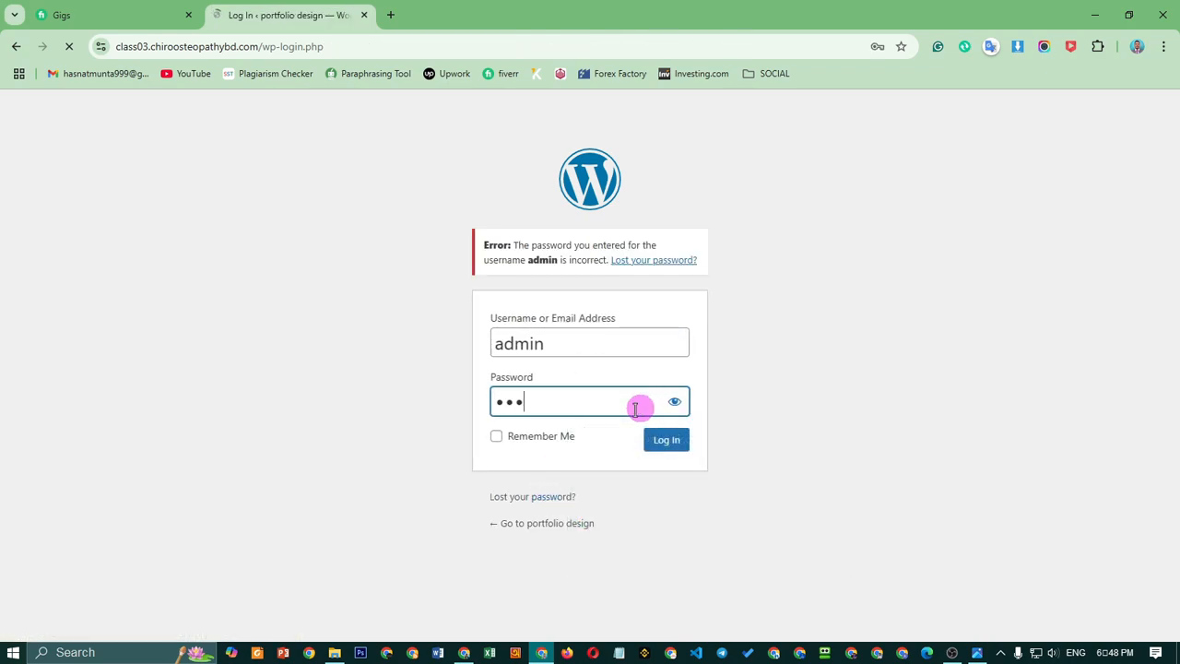
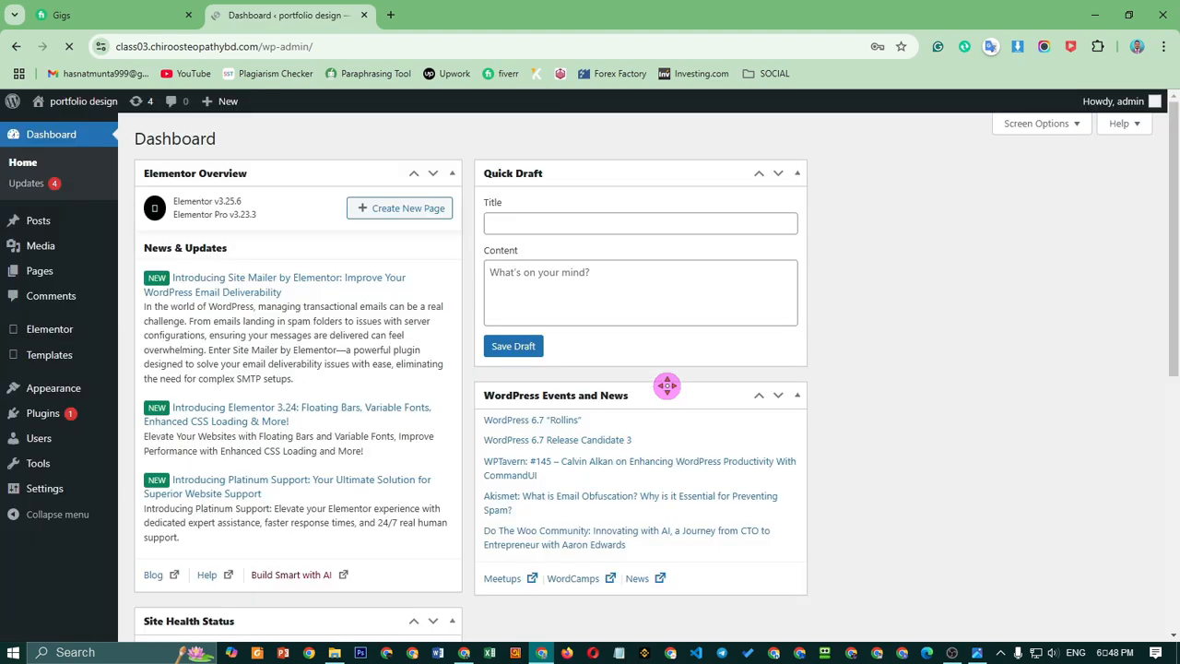
Scroll up and down the Dashboard to review its current widgets
{"action": "scroll", "coordinate": [616, 330], "scroll_direction": "down", "scroll_amount": 4}
{"action": "scroll", "coordinate": [601, 380], "scroll_direction": "up", "scroll_amount": 4}
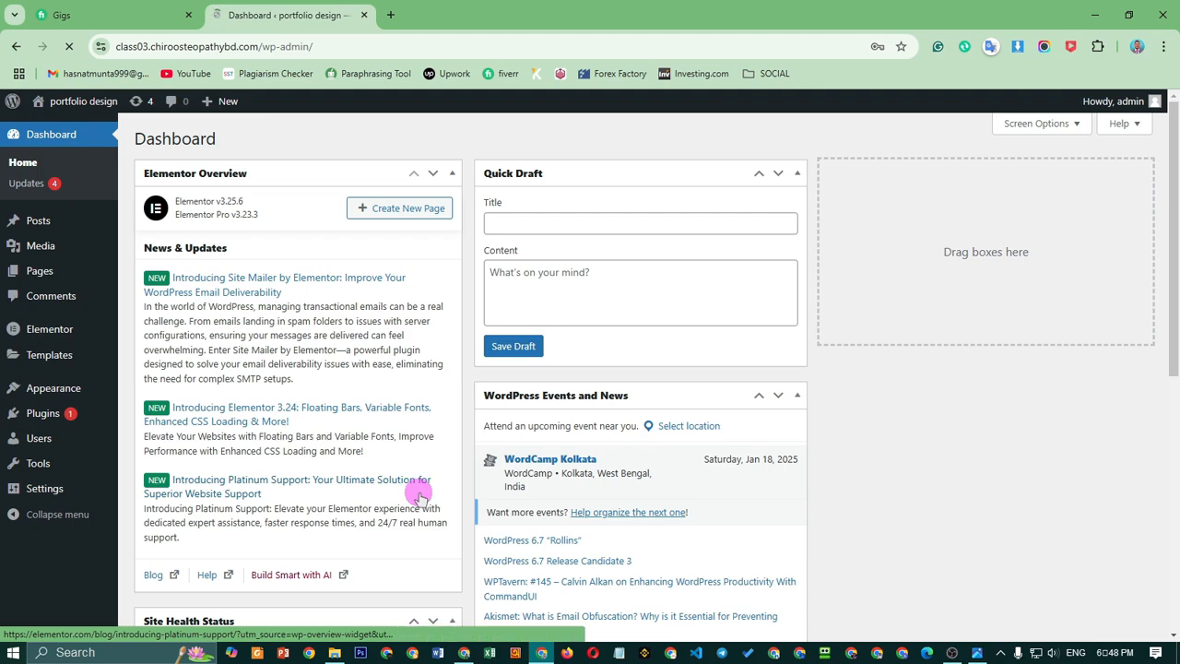
{"action": "scroll", "coordinate": [342, 495], "scroll_direction": "down", "scroll_amount": 4}
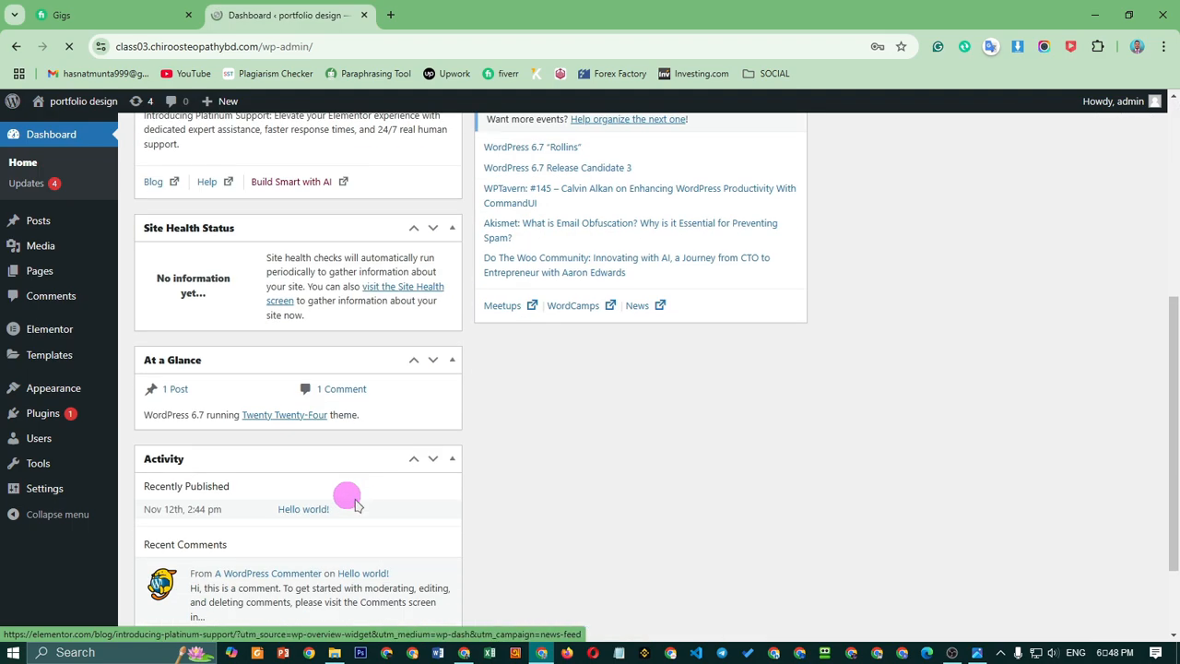
{"action": "scroll", "coordinate": [372, 507], "scroll_direction": "up", "scroll_amount": 4}
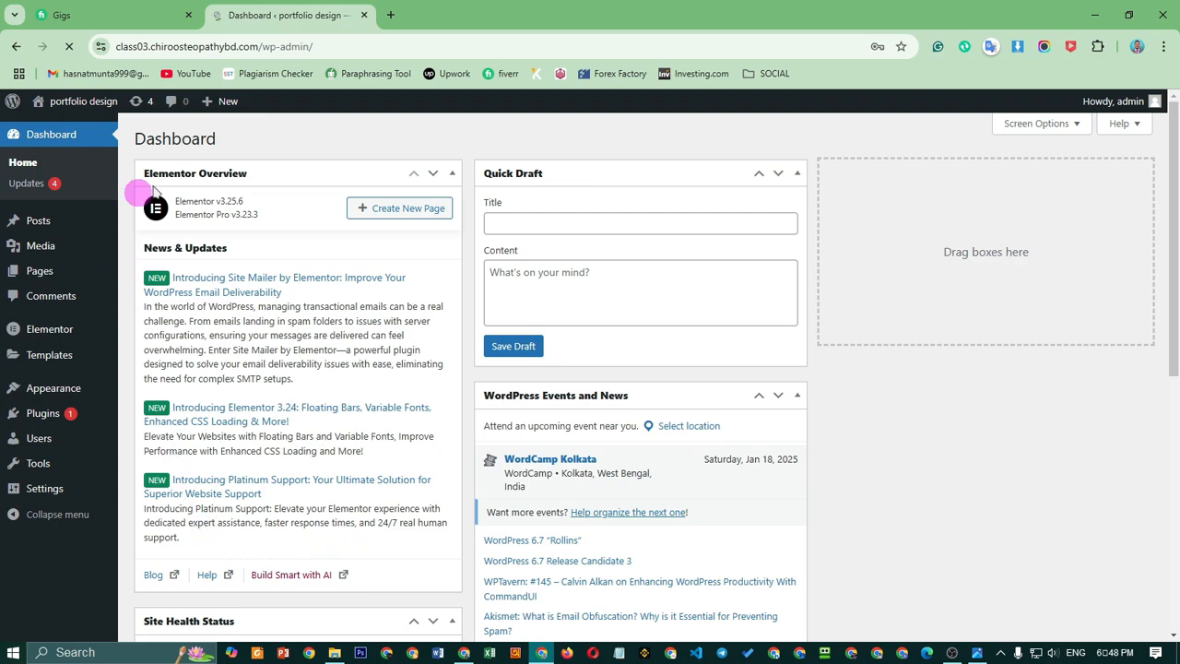
{"action": "scroll", "coordinate": [832, 488], "scroll_direction": "down", "scroll_amount": 5}
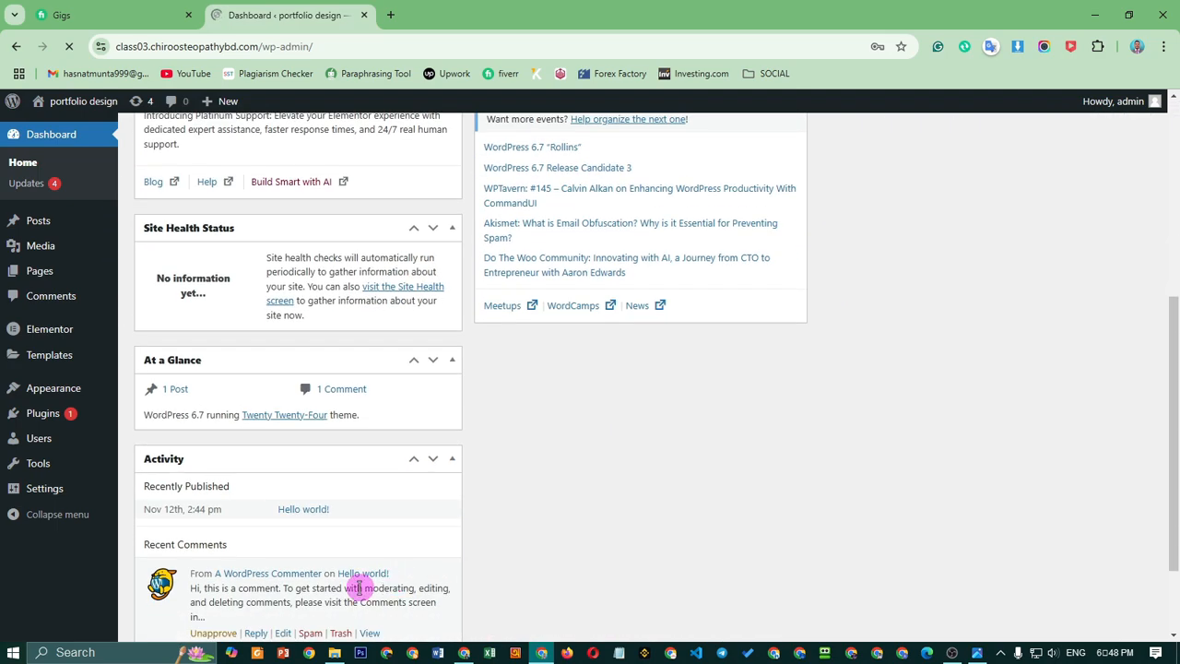
{"action": "scroll", "coordinate": [308, 525], "scroll_direction": "up", "scroll_amount": 5}
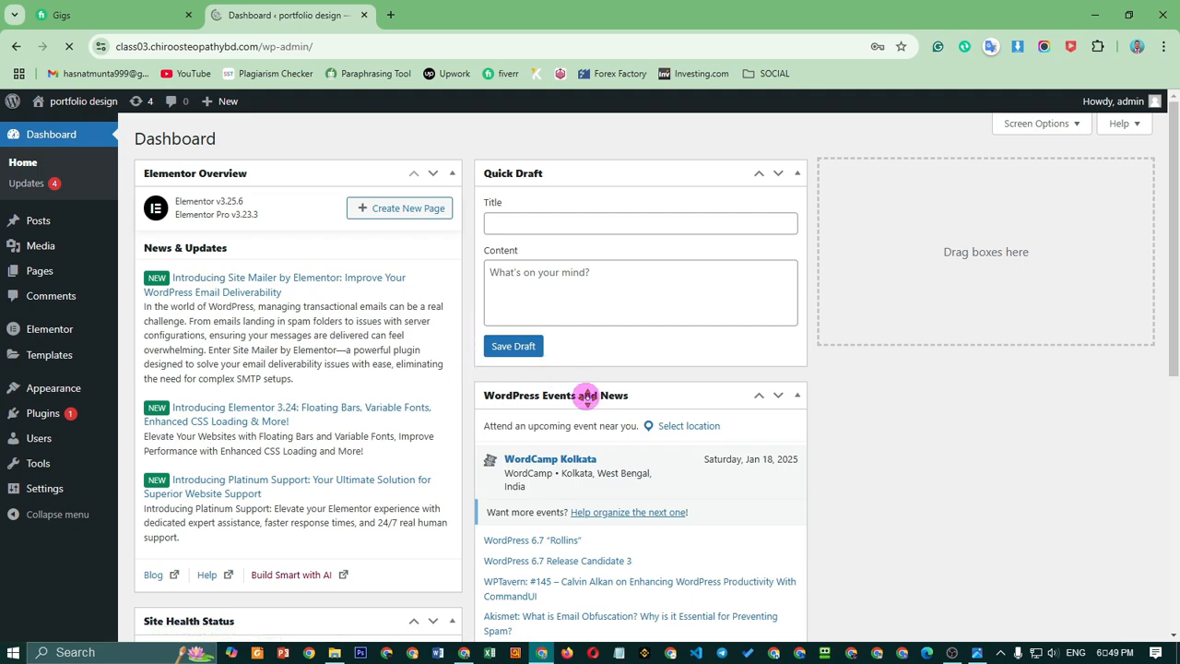
{"action": "scroll", "coordinate": [591, 433], "scroll_direction": "down", "scroll_amount": 4}
{"action": "scroll", "coordinate": [421, 469], "scroll_direction": "down", "scroll_amount": 2}
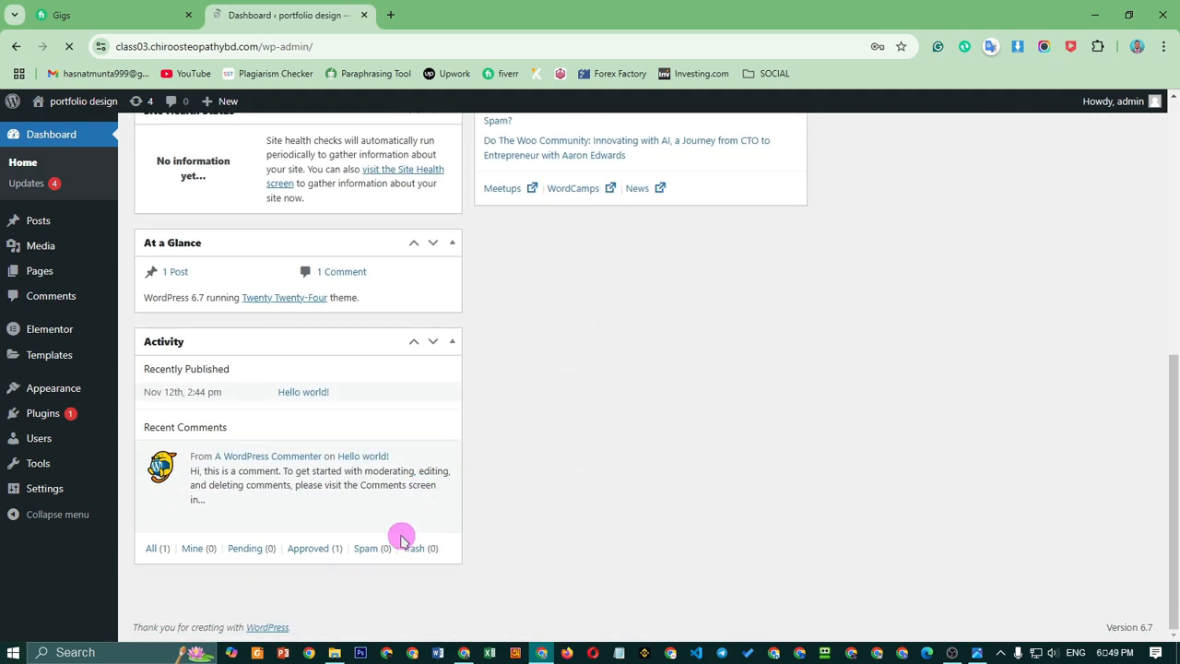
{"action": "scroll", "coordinate": [398, 530], "scroll_direction": "up", "scroll_amount": 5}
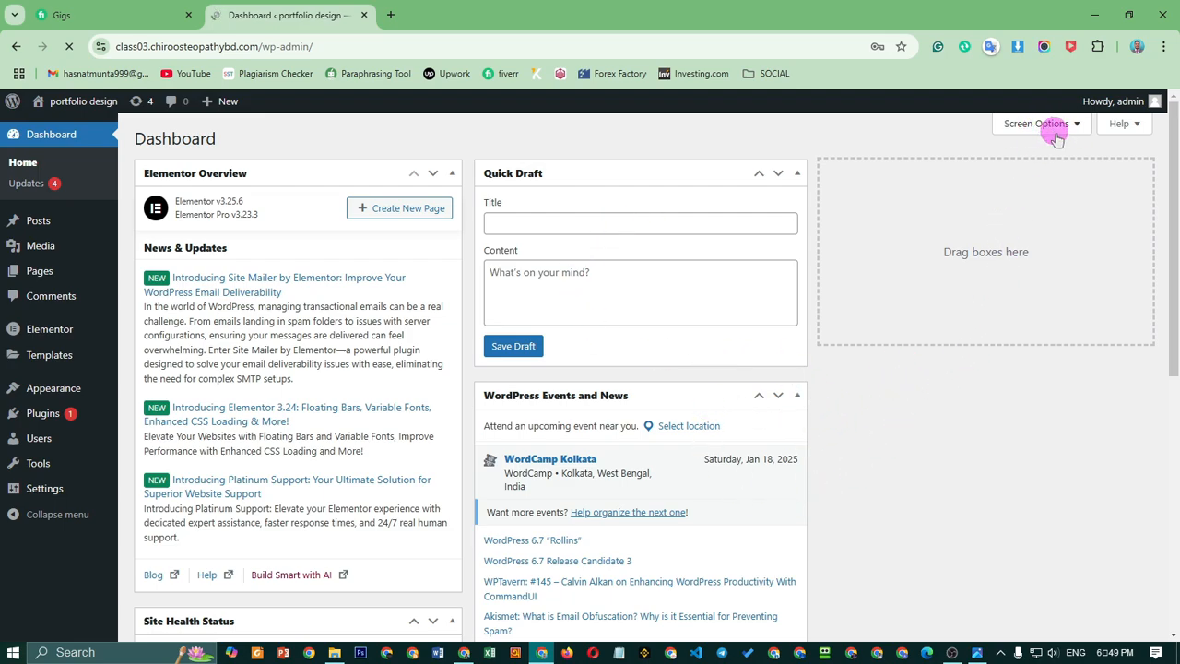
In Screen Options, hide Elementor Overview, Site Health Status, At a Glance, Activity, Quick Draft, and Events and News
{"action": "left_click", "coordinate": [1050, 127]}
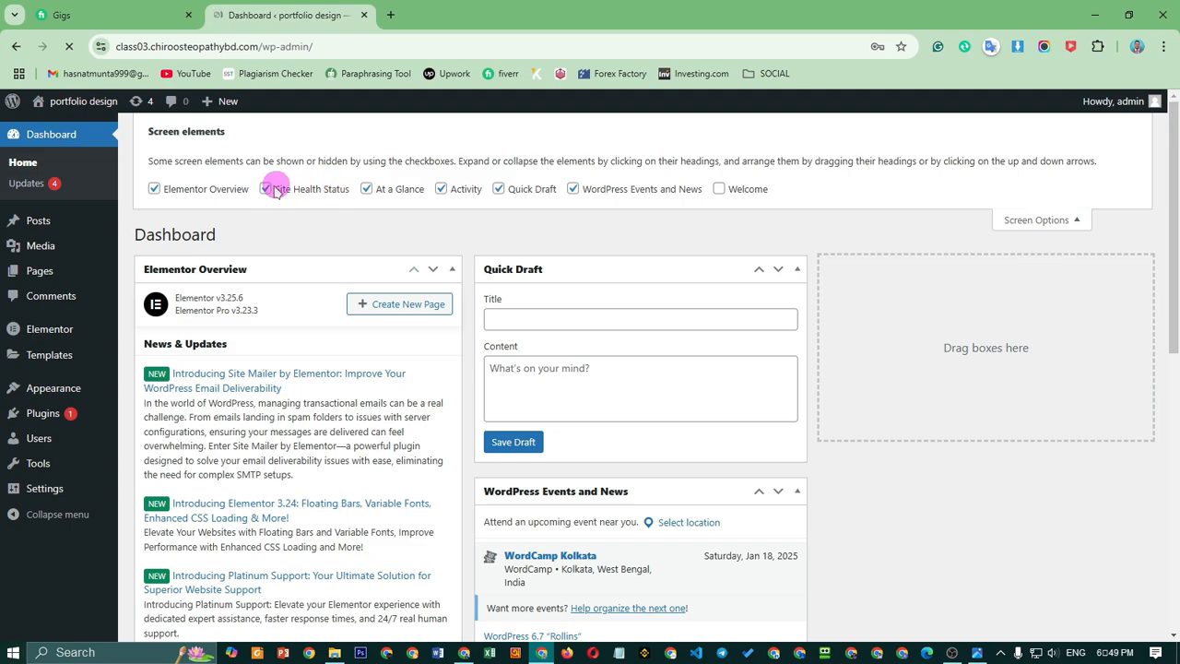
{"action": "left_click", "coordinate": [154, 189]}
{"action": "left_click", "coordinate": [264, 189]}
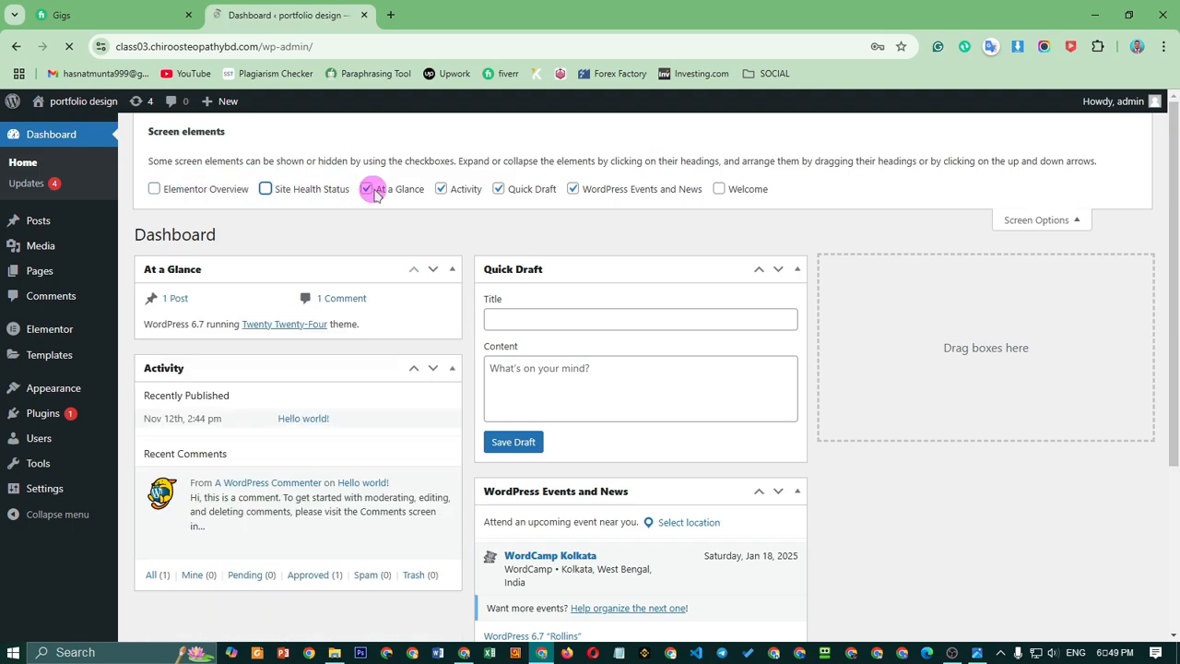
{"action": "left_click", "coordinate": [370, 191]}
{"action": "left_click", "coordinate": [446, 191]}
{"action": "left_click", "coordinate": [500, 191]}
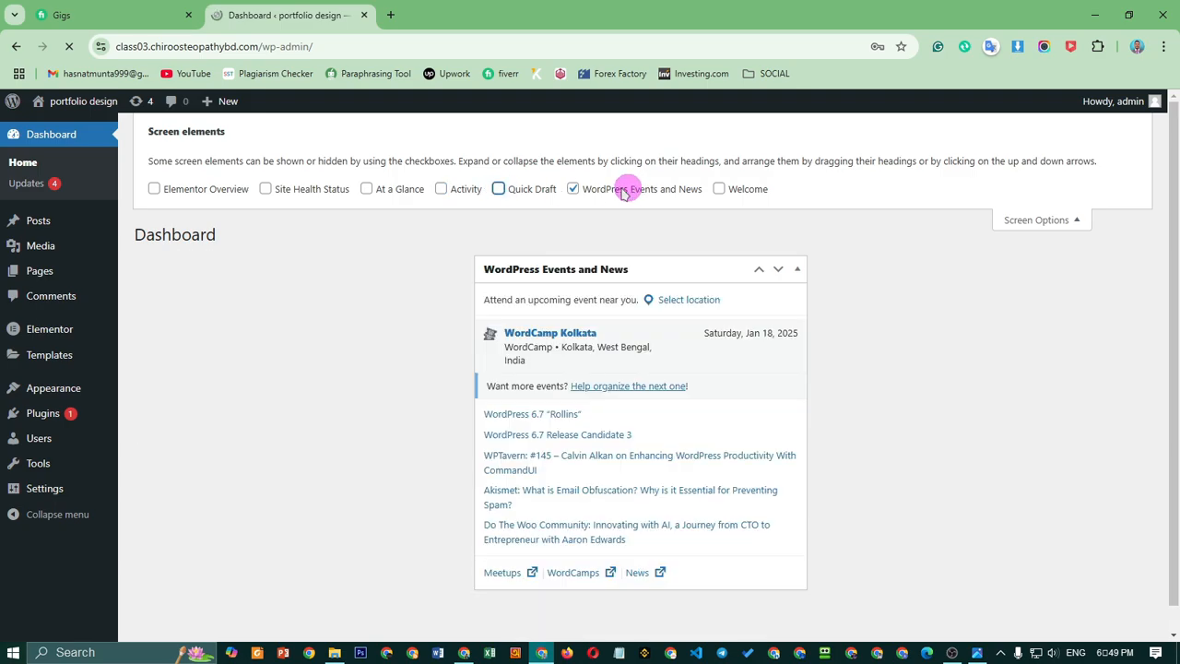
{"action": "left_click", "coordinate": [572, 189]}
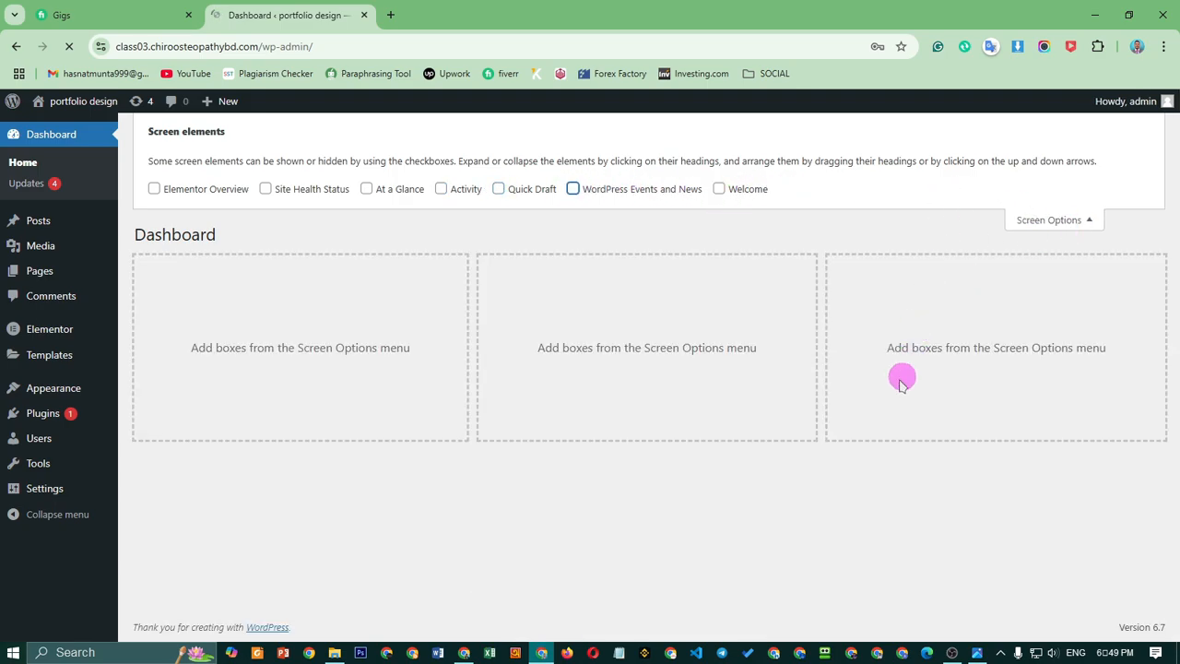
Show the Welcome panel briefly, hide it again, and close Screen Options
{"action": "left_click", "coordinate": [719, 189]}
{"action": "scroll", "coordinate": [751, 472], "scroll_direction": "down", "scroll_amount": 3}
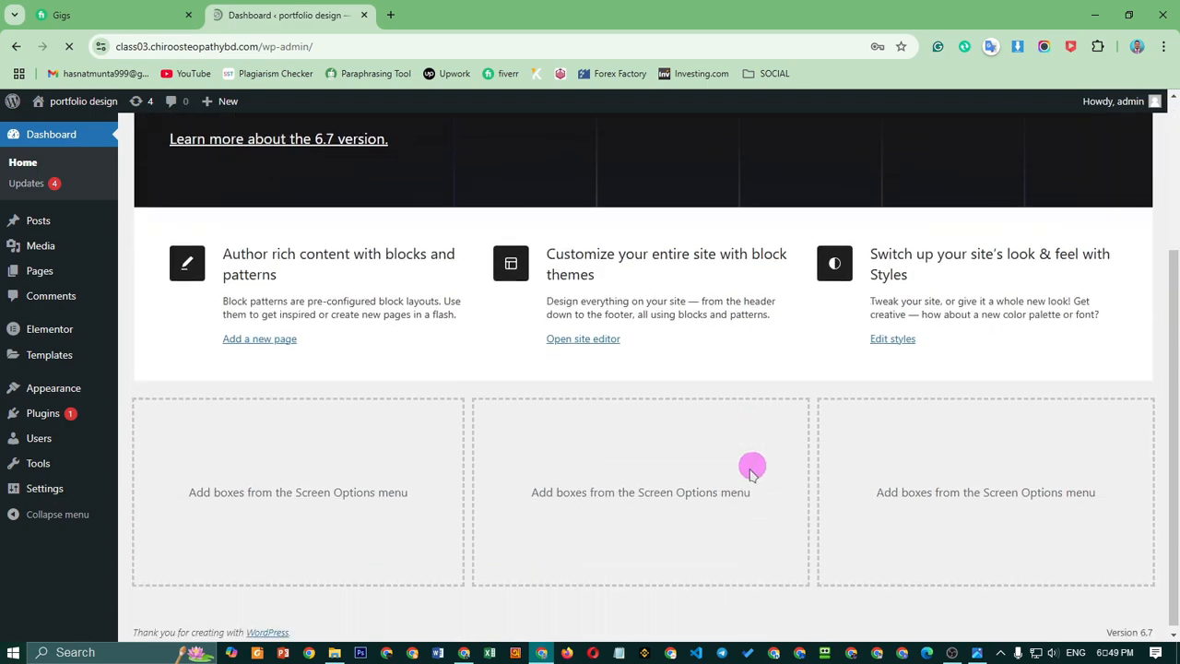
{"action": "scroll", "coordinate": [522, 443], "scroll_direction": "up", "scroll_amount": 3}
{"action": "scroll", "coordinate": [614, 377], "scroll_direction": "down", "scroll_amount": 2}
{"action": "scroll", "coordinate": [724, 242], "scroll_direction": "up", "scroll_amount": 2}
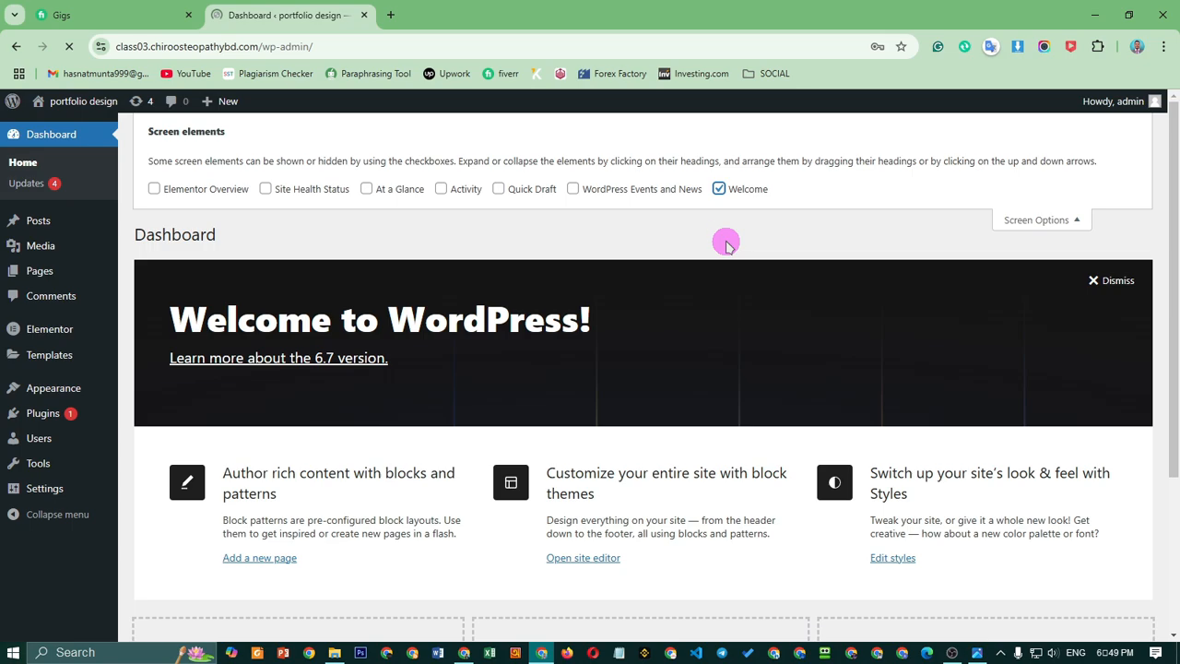
{"action": "left_click", "coordinate": [720, 190]}
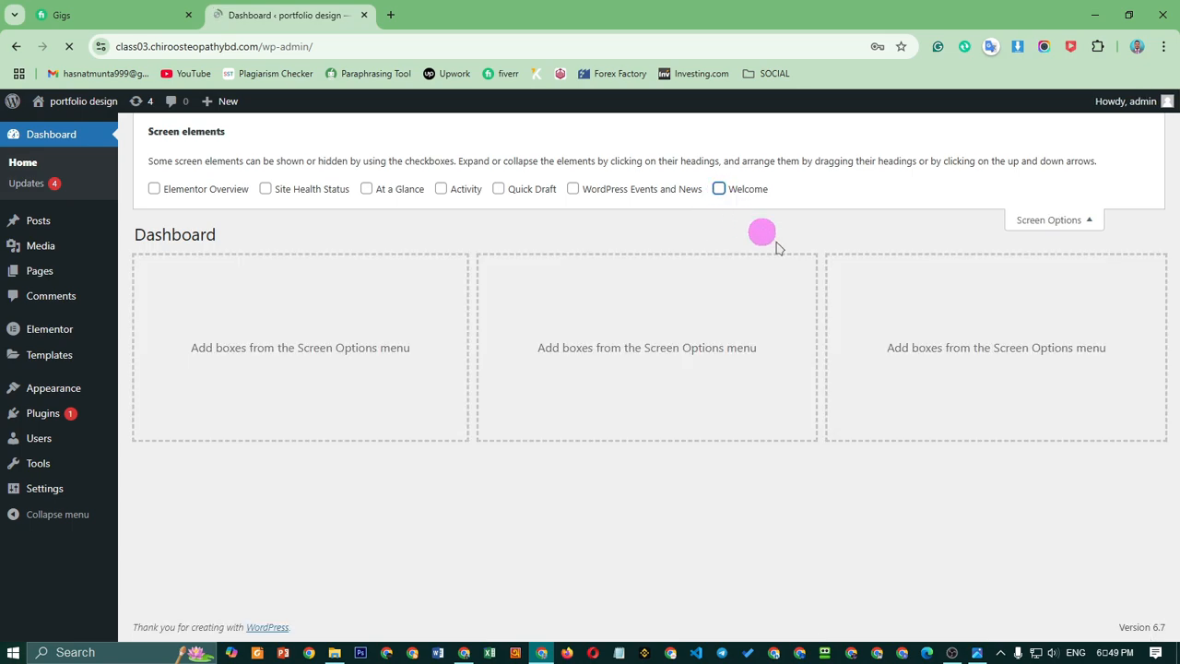
{"action": "left_click", "coordinate": [1060, 219]}
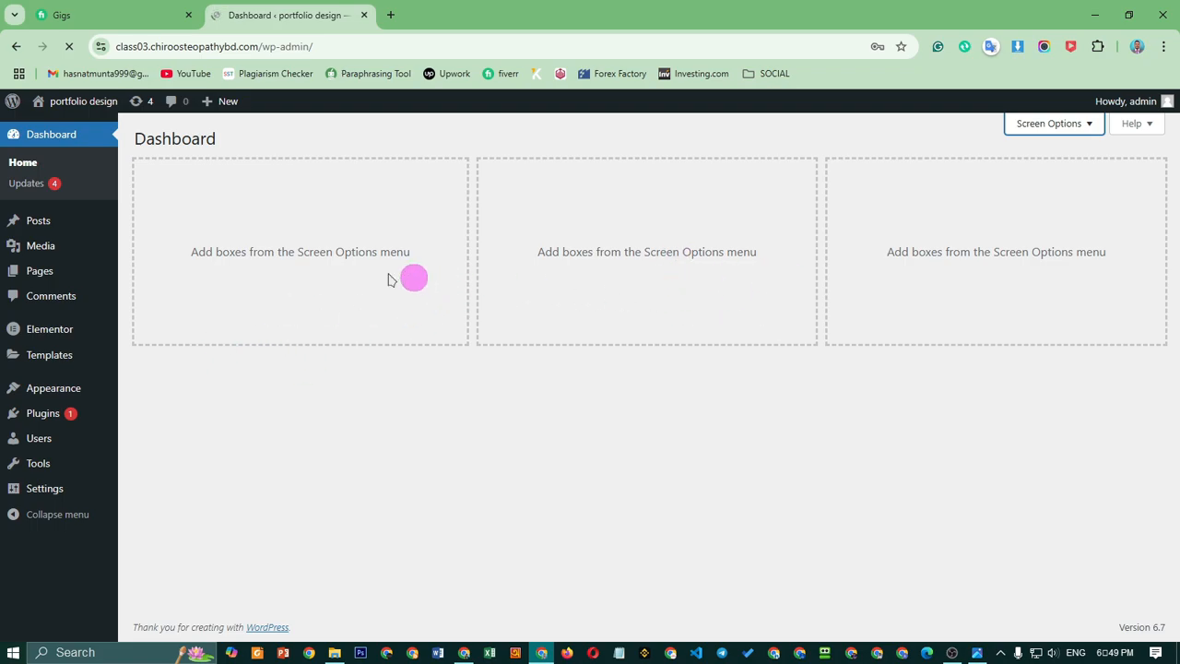
Let Chrome save the site's login password from its 'Save password?' prompt
{"action": "mouse_move", "coordinate": [46, 222]}
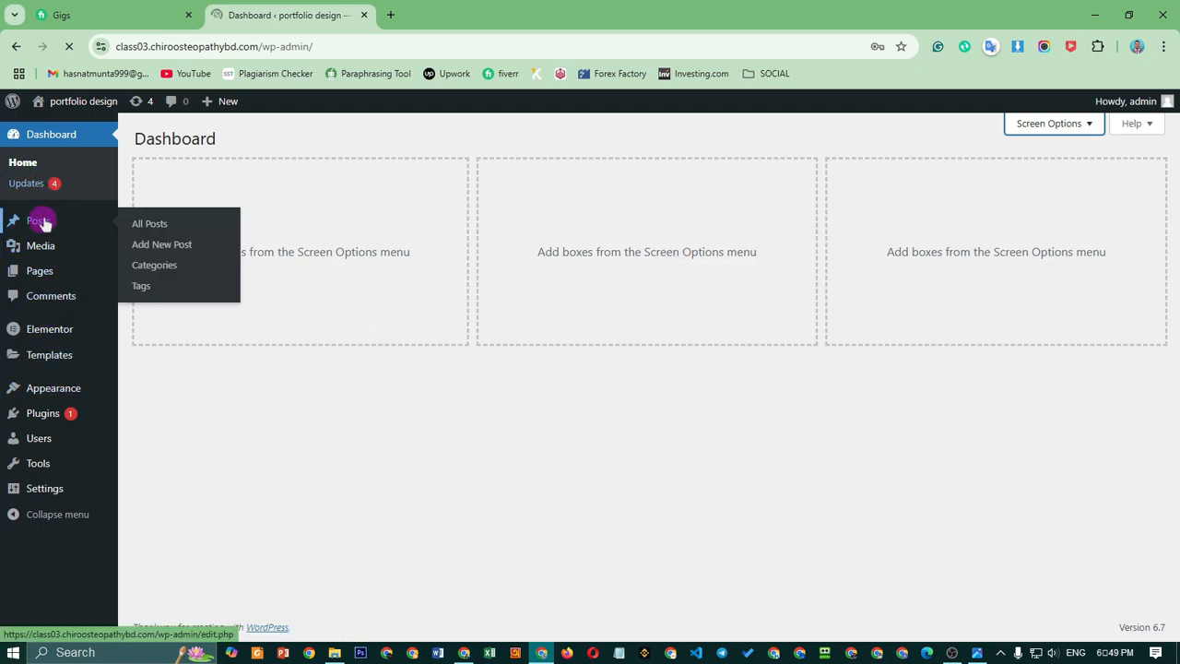
{"action": "mouse_move", "coordinate": [46, 249]}
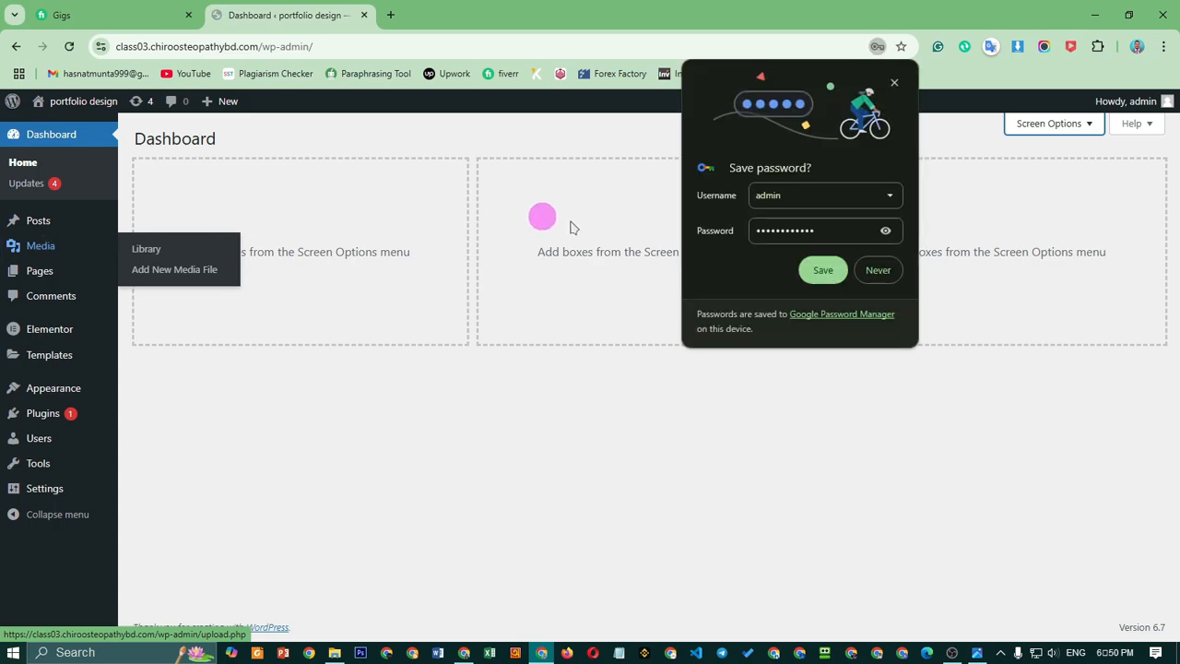
{"action": "left_click", "coordinate": [829, 272]}
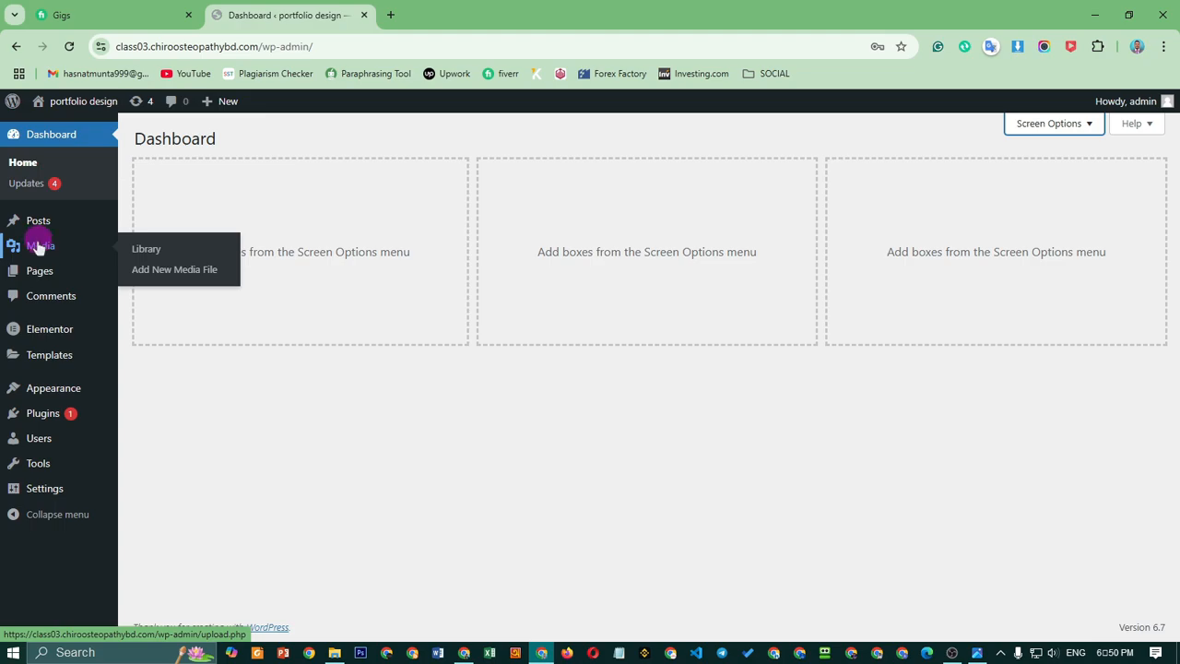
{"action": "mouse_move", "coordinate": [31, 281]}
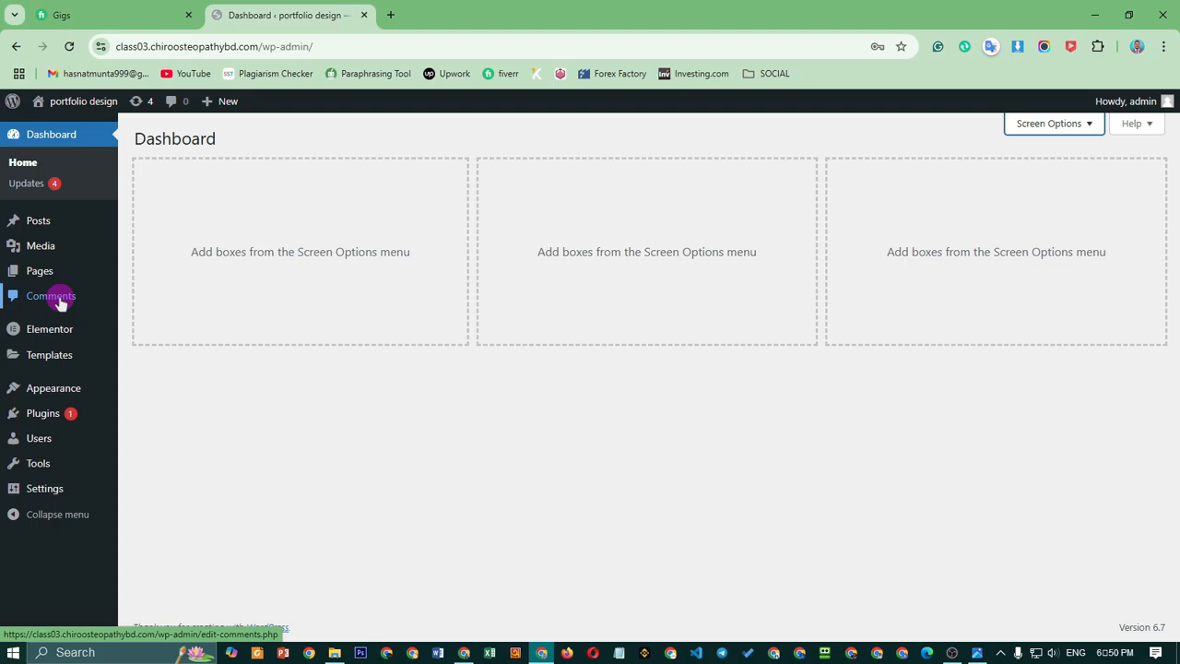
{"action": "mouse_move", "coordinate": [57, 330]}
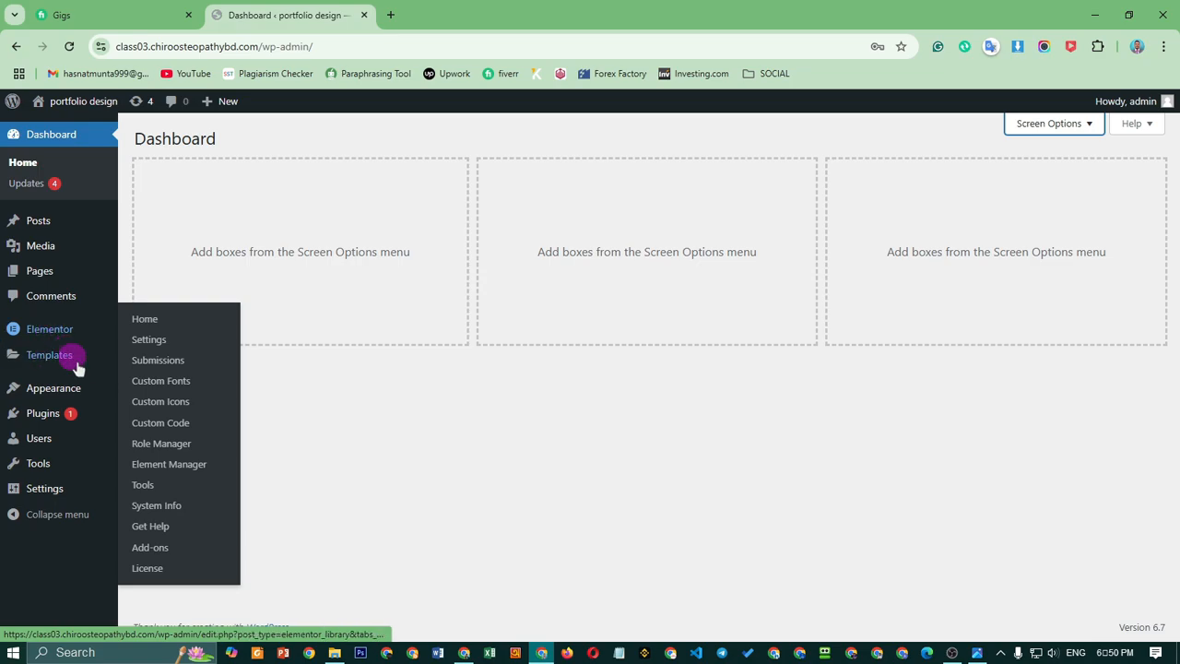
{"action": "mouse_move", "coordinate": [51, 367]}
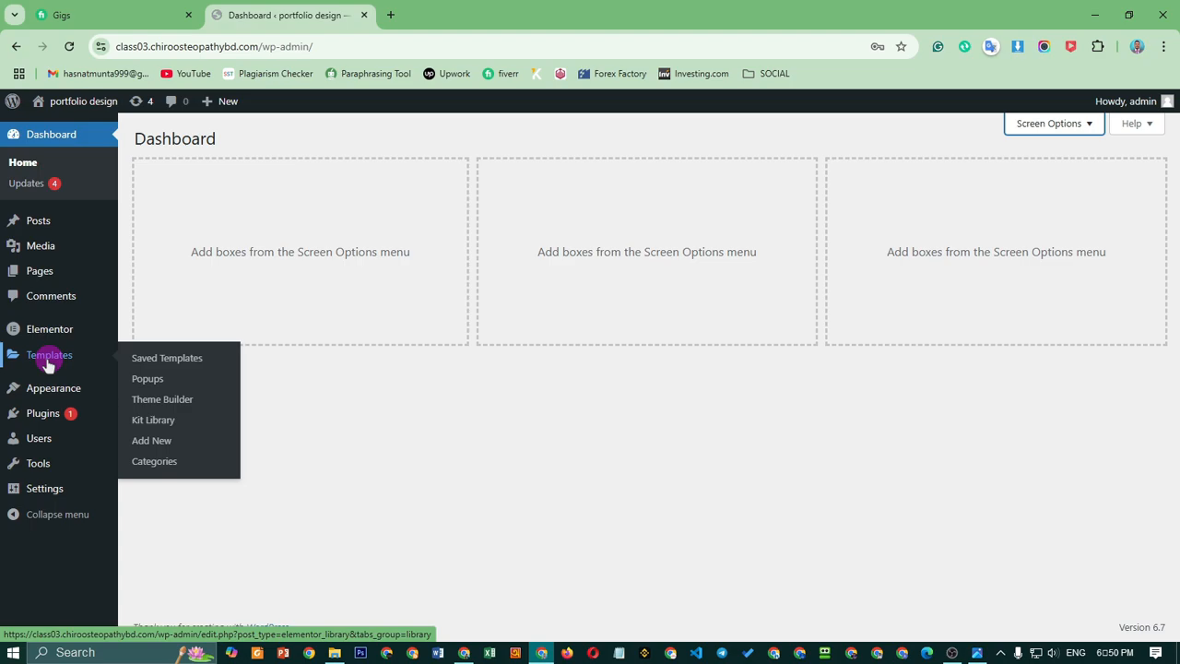
{"action": "mouse_move", "coordinate": [42, 394]}
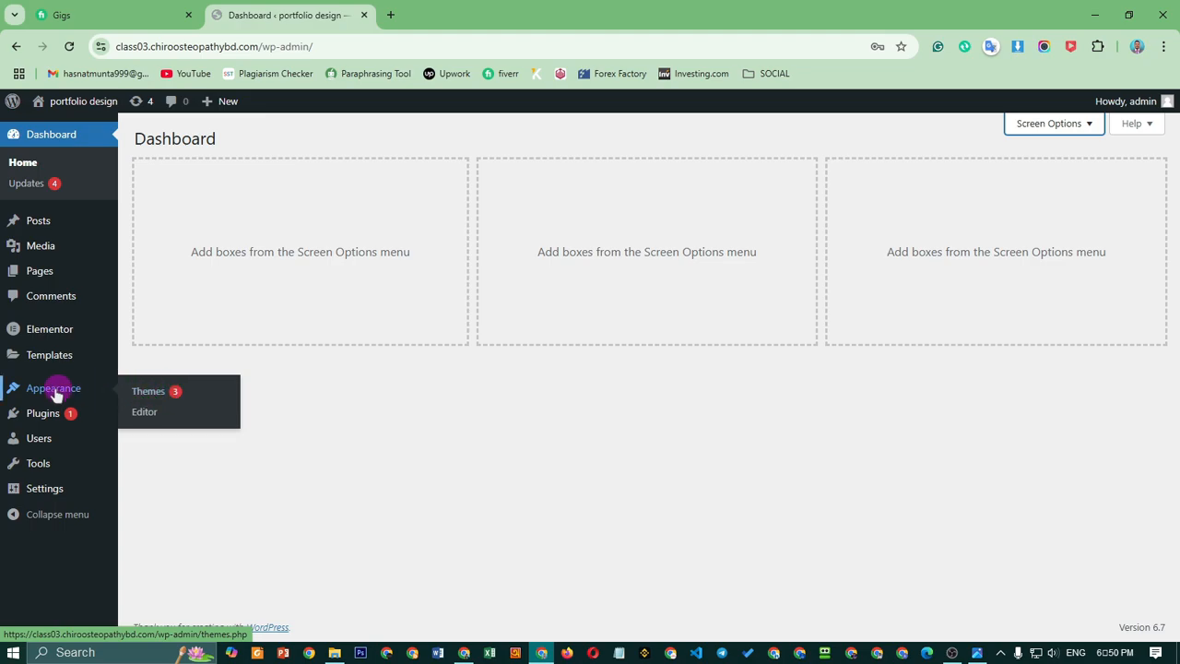
{"action": "mouse_move", "coordinate": [48, 419]}
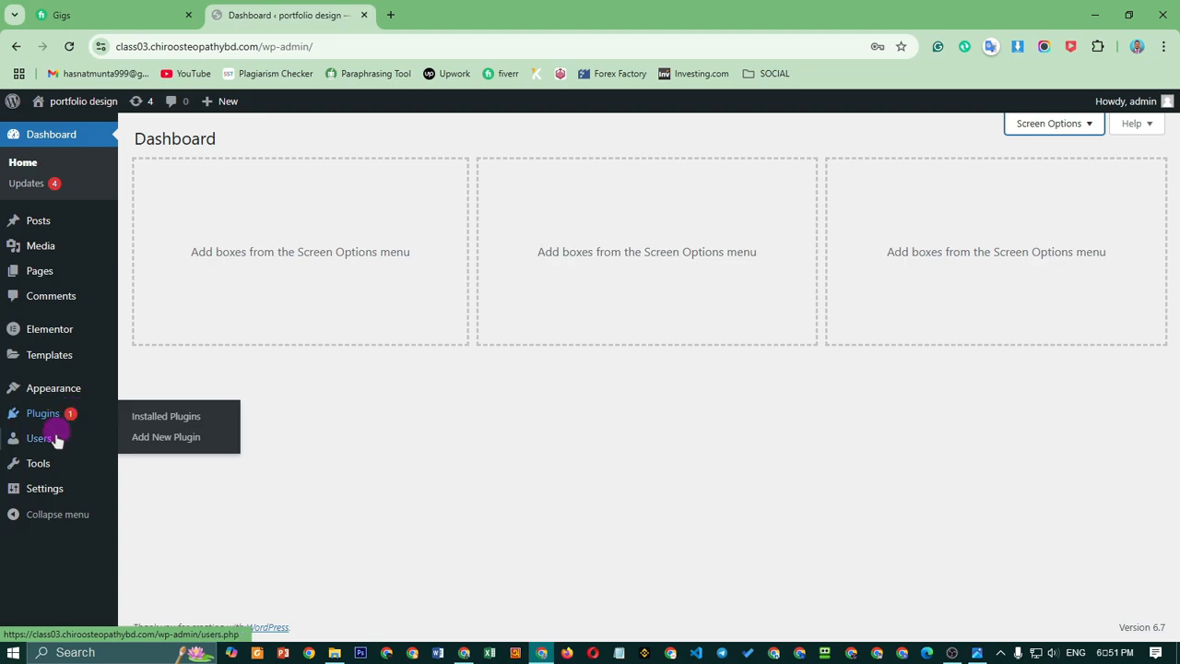
{"action": "mouse_move", "coordinate": [27, 441]}
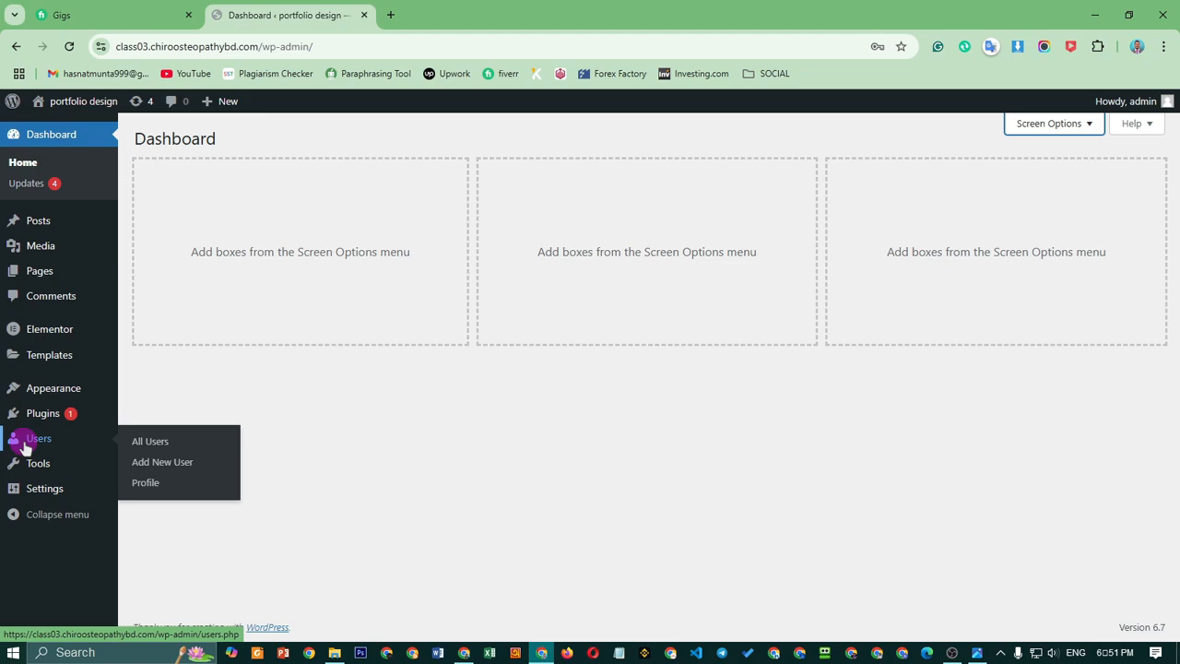
{"action": "mouse_move", "coordinate": [37, 467]}
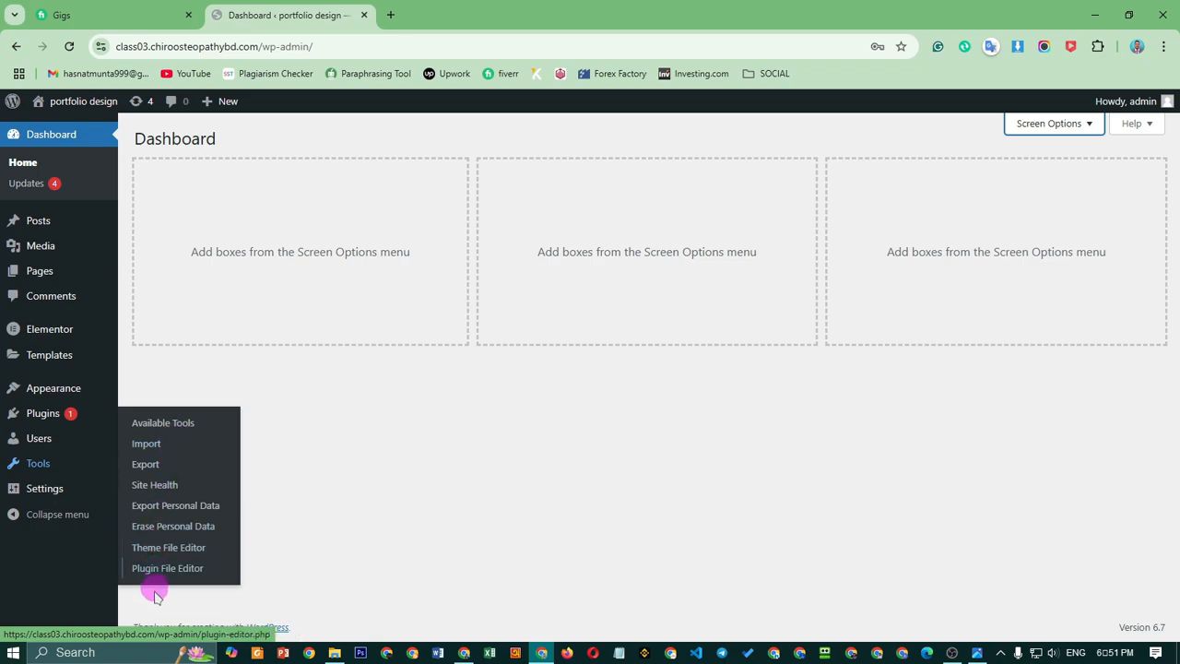
{"action": "mouse_move", "coordinate": [53, 496]}
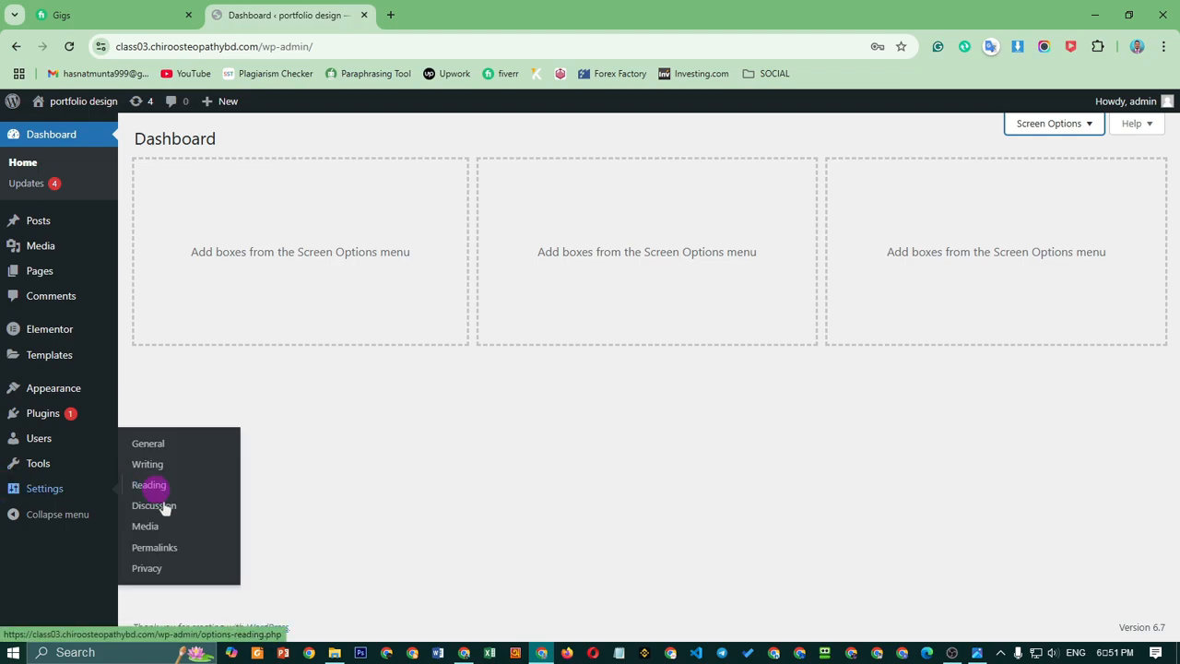
{"action": "left_click", "coordinate": [30, 518]}
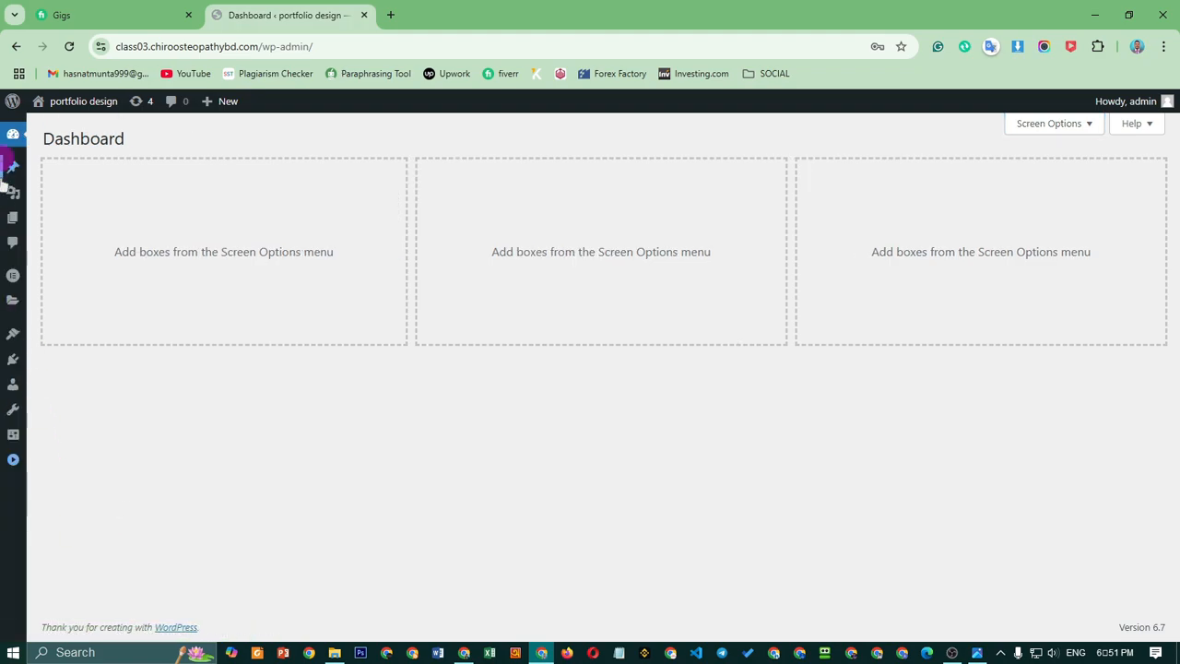
{"action": "left_click", "coordinate": [12, 458]}
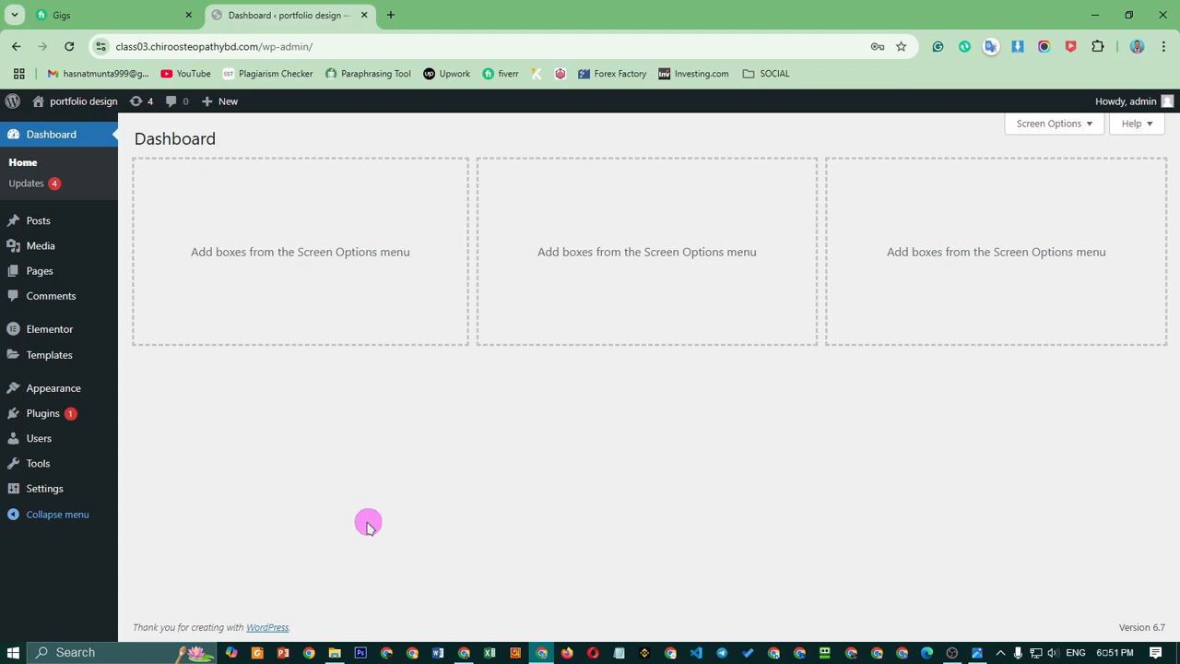